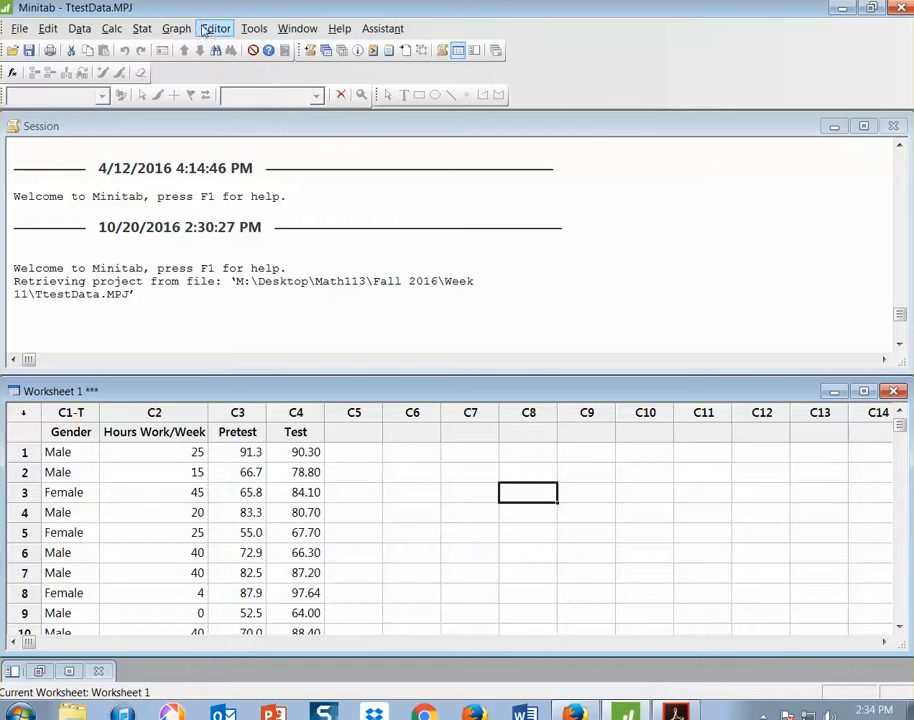
Set up a 2-sample t-test with both samples in one column, using Hours Work/Week as samples and Gender as sample IDs
click(145, 30)
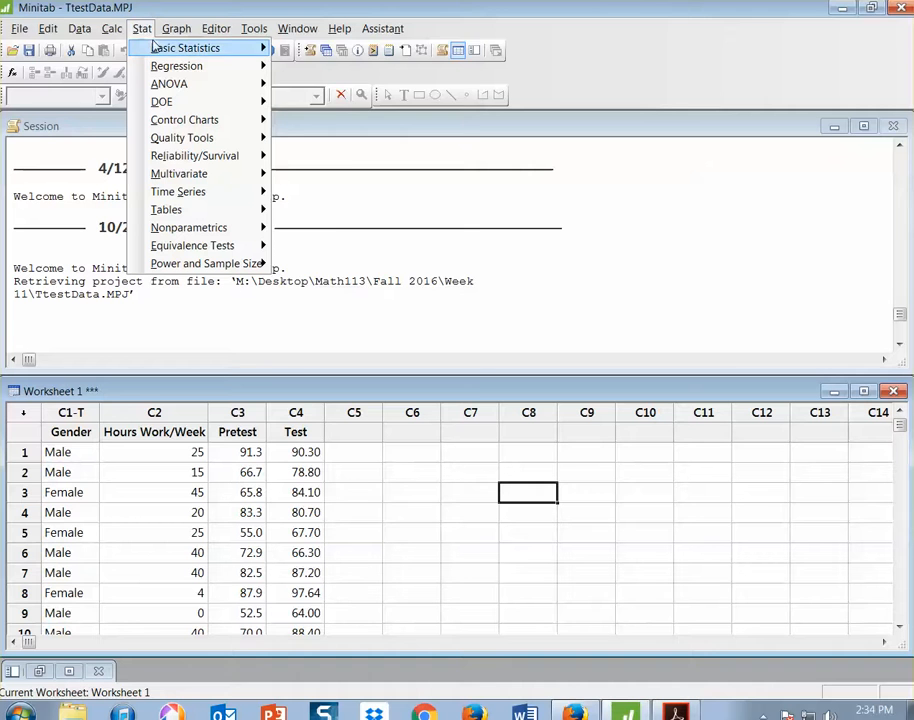
mouse_move(185, 48)
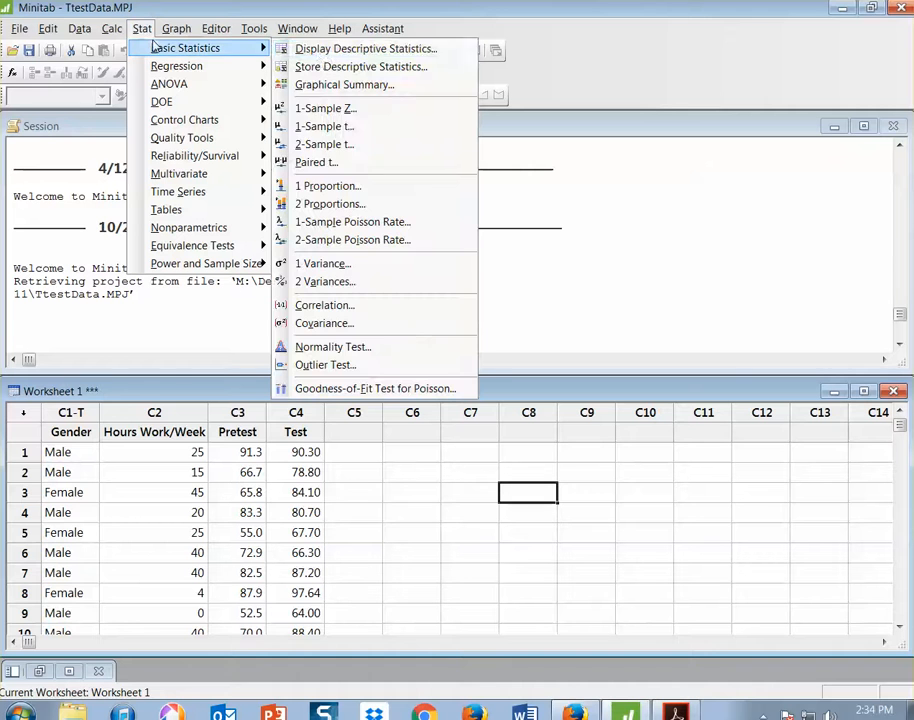
click(348, 146)
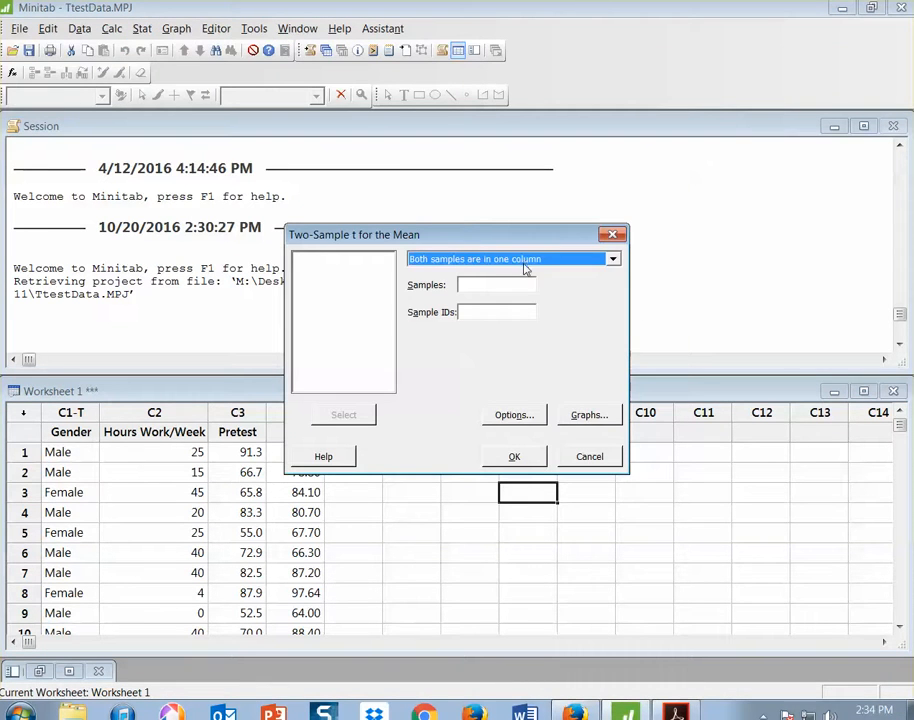
click(479, 285)
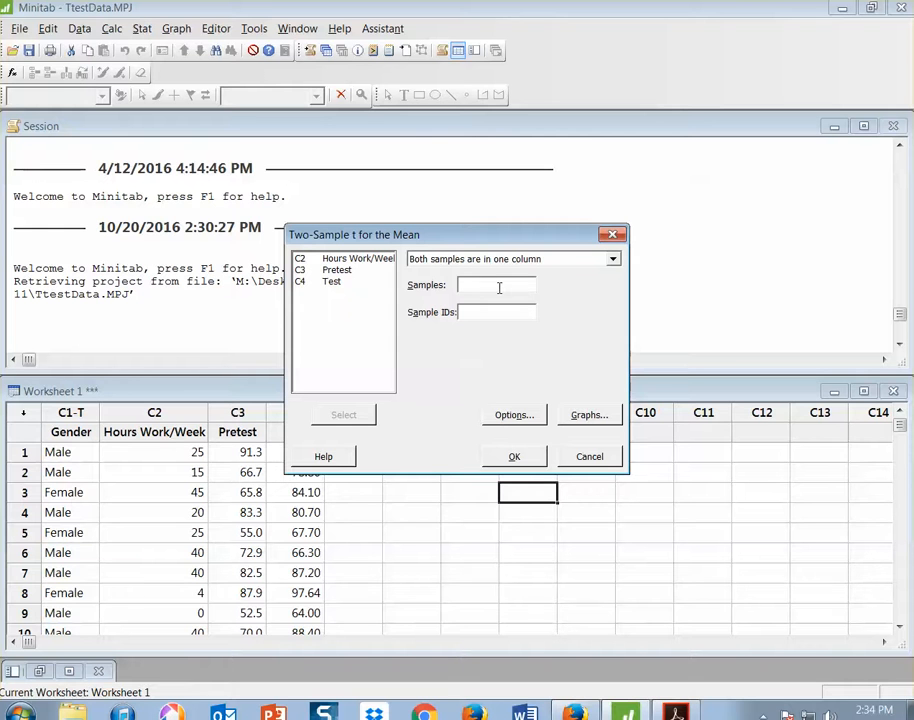
double_click(357, 270)
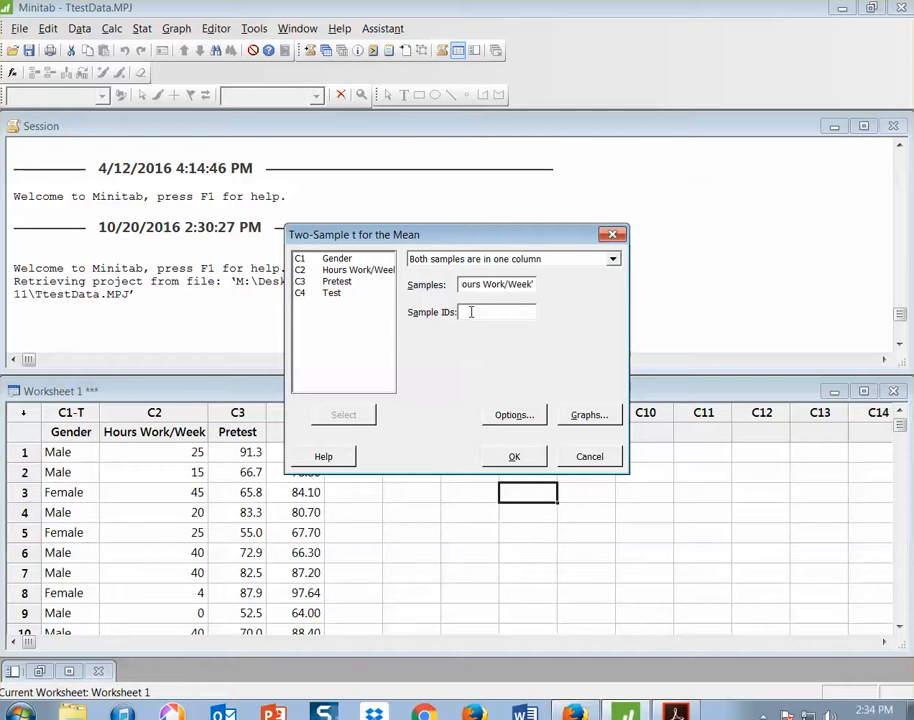
double_click(337, 259)
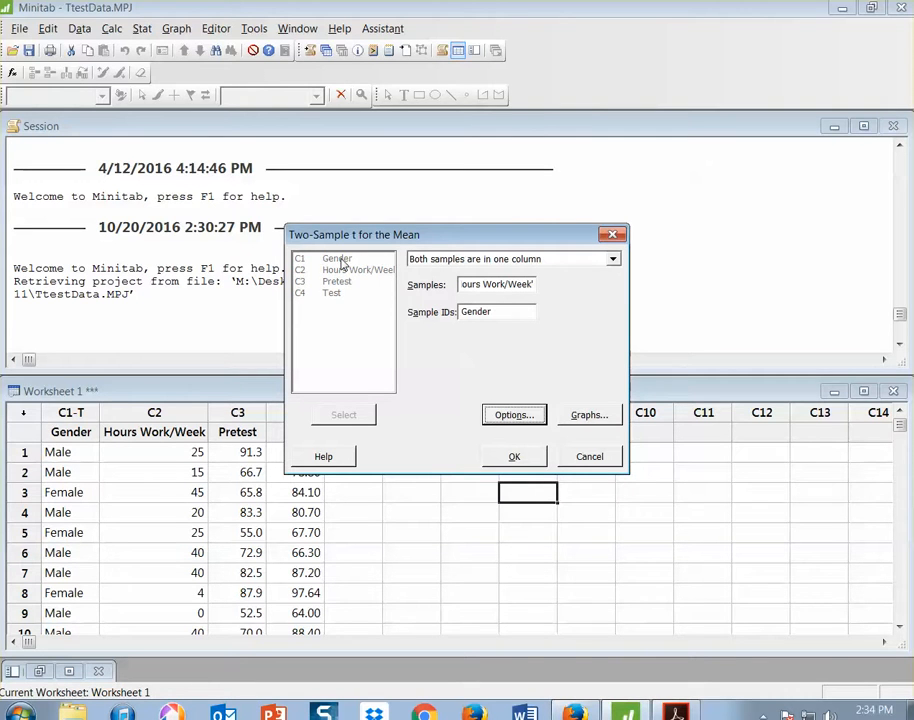
Set the alternative hypothesis to Difference < hypothesized difference and run the two-sample t-test
click(518, 414)
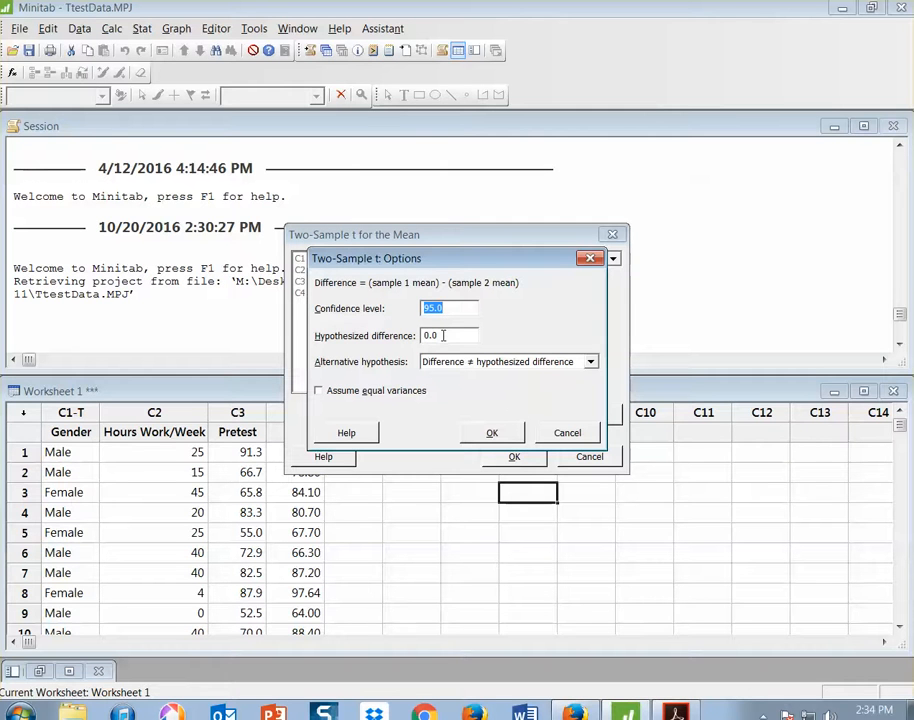
click(590, 361)
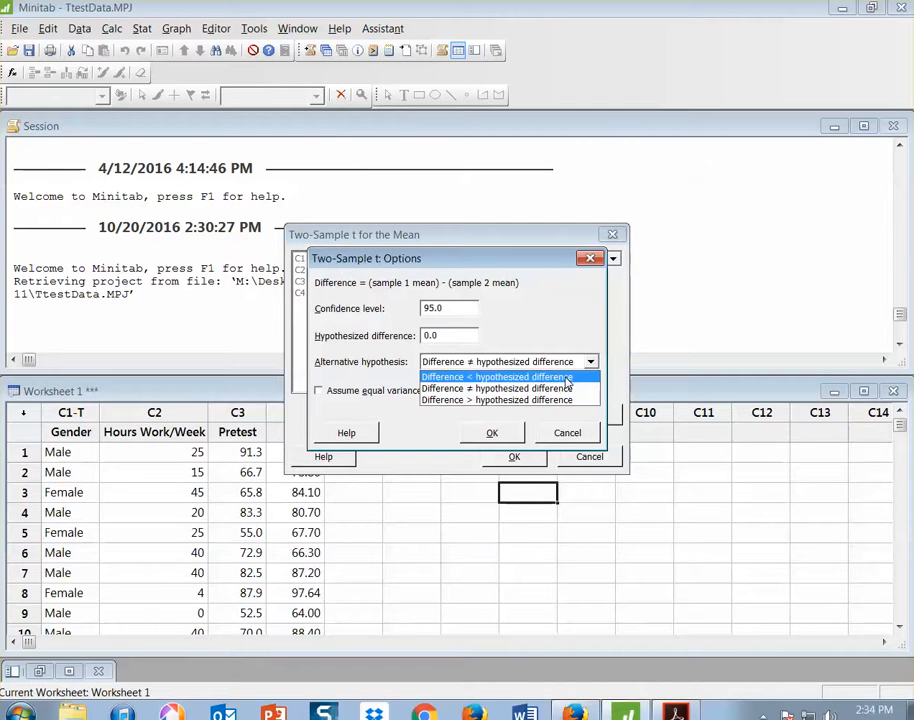
click(558, 378)
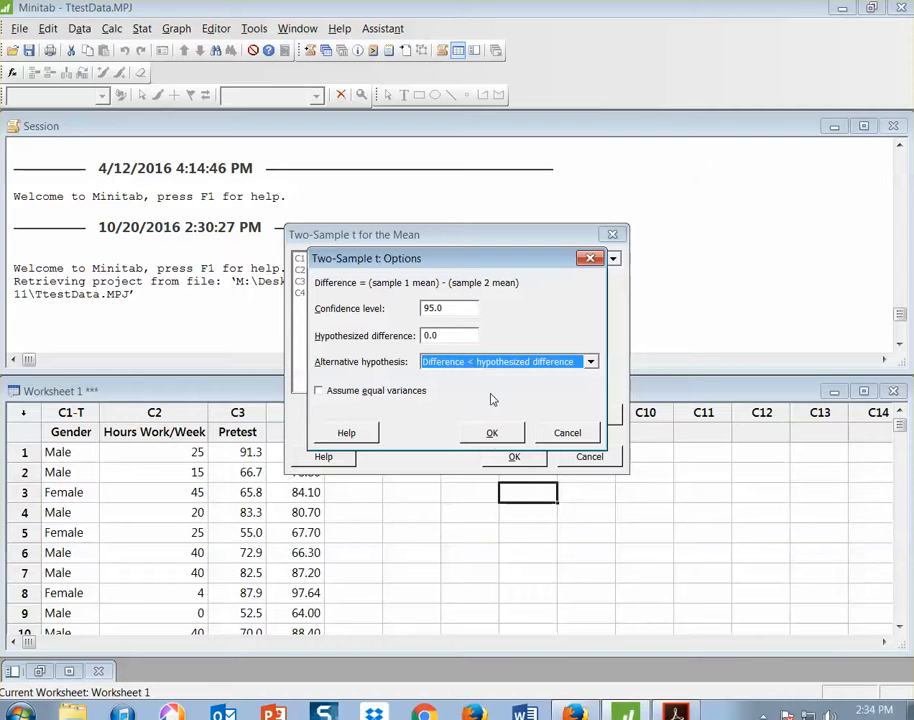
click(492, 432)
click(510, 456)
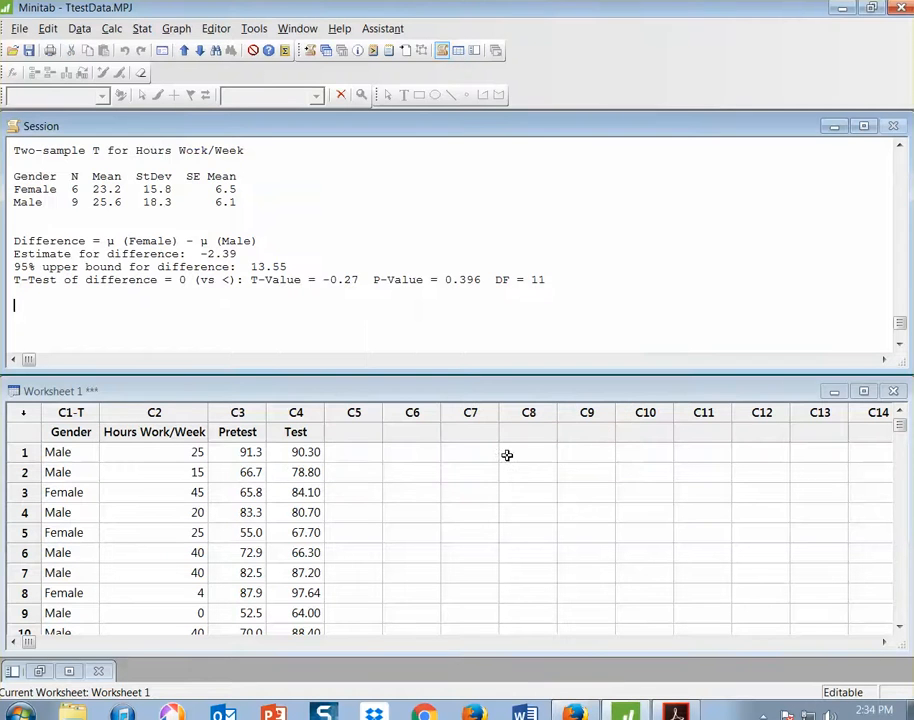
Examine the t-test output for the order of the gender groups and how the difference of means is defined
scroll(283, 238, up, 1)
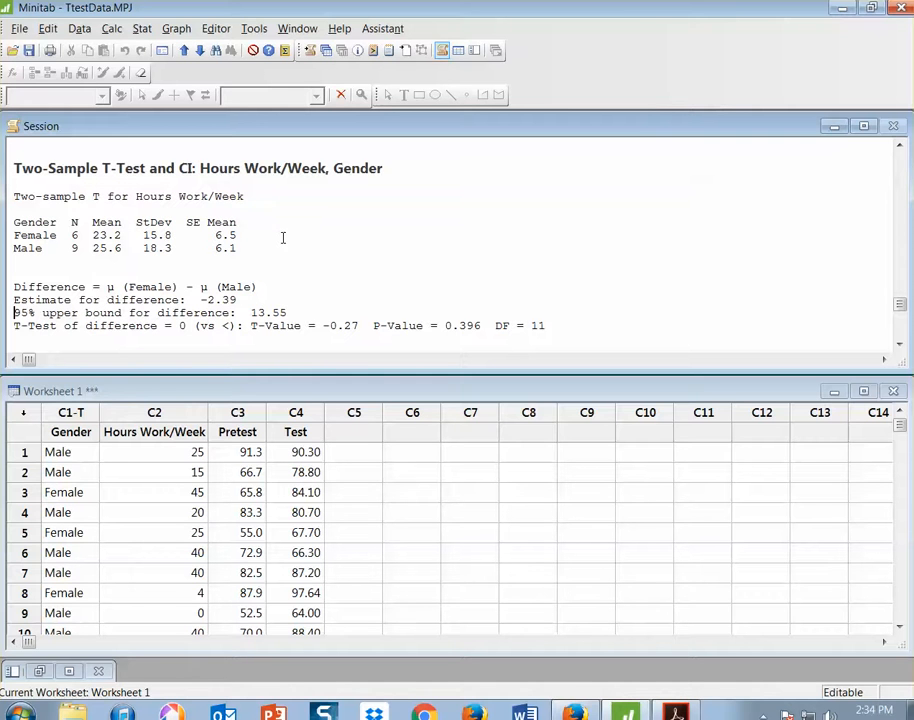
click(14, 236)
click(15, 250)
drag(195, 287, 268, 287)
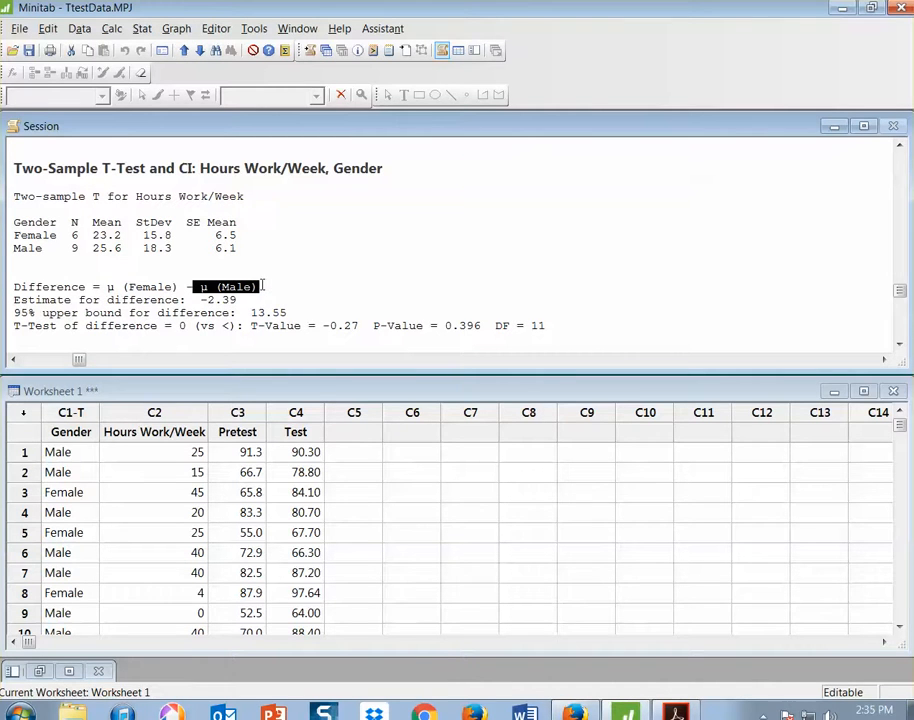
click(107, 287)
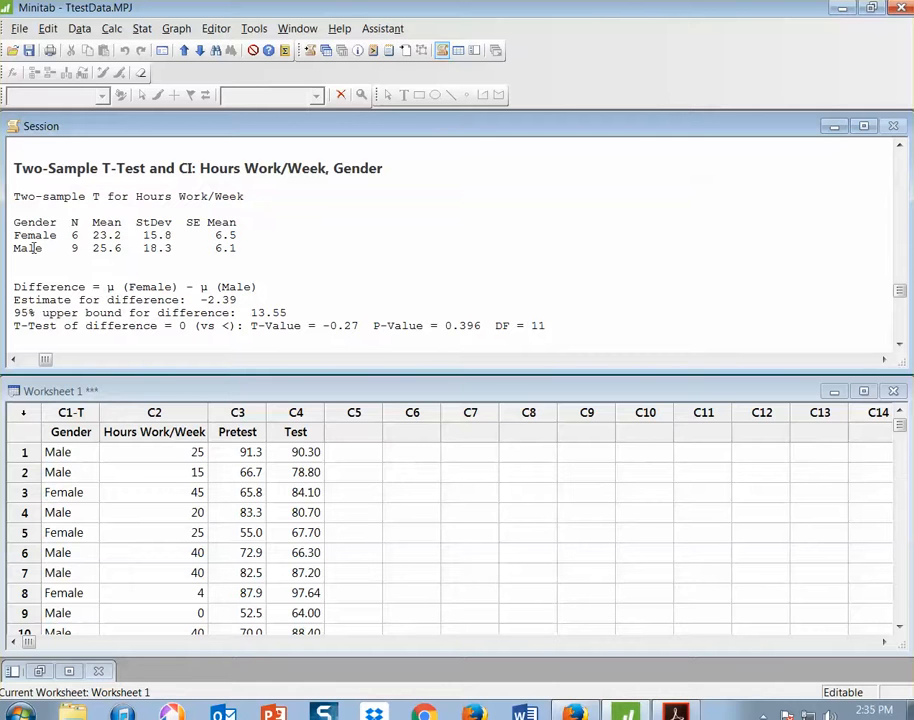
drag(16, 236, 68, 237)
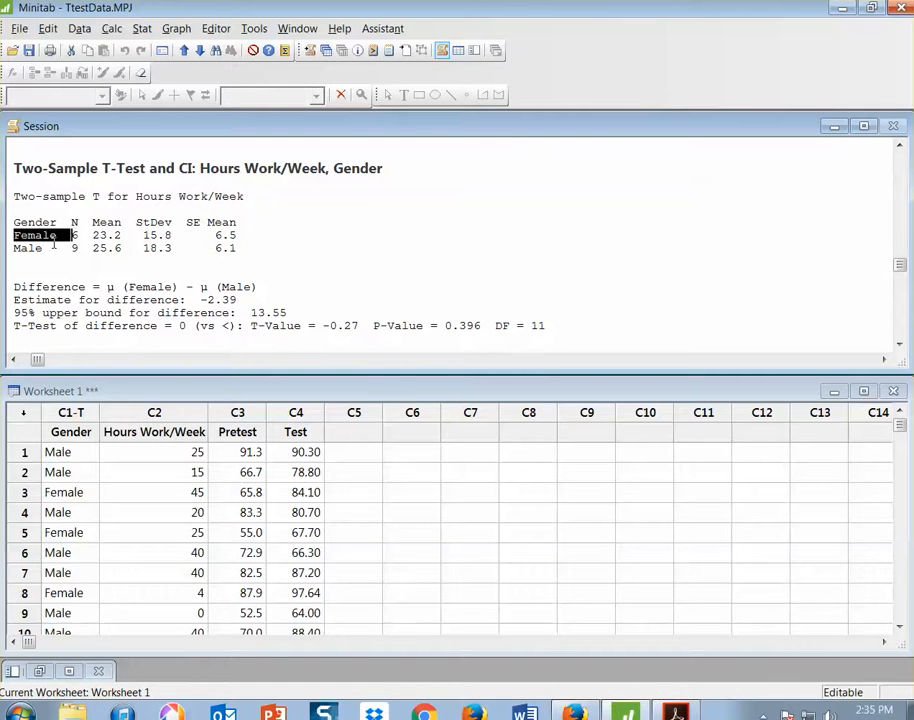
click(46, 247)
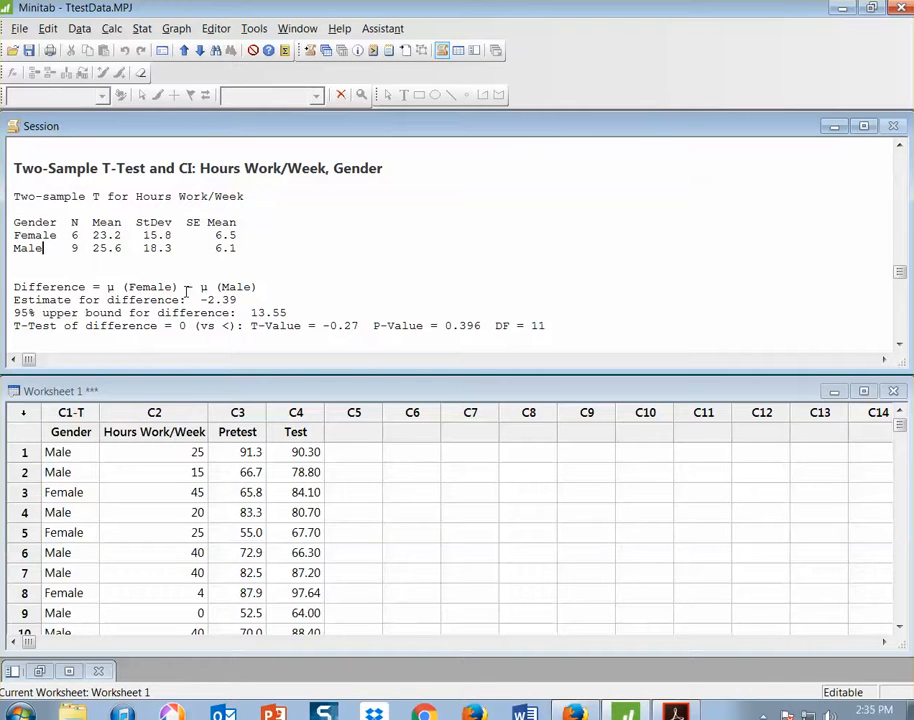
Set up a Code to Numeric recoding of the Gender column using the Code individual values method
click(79, 28)
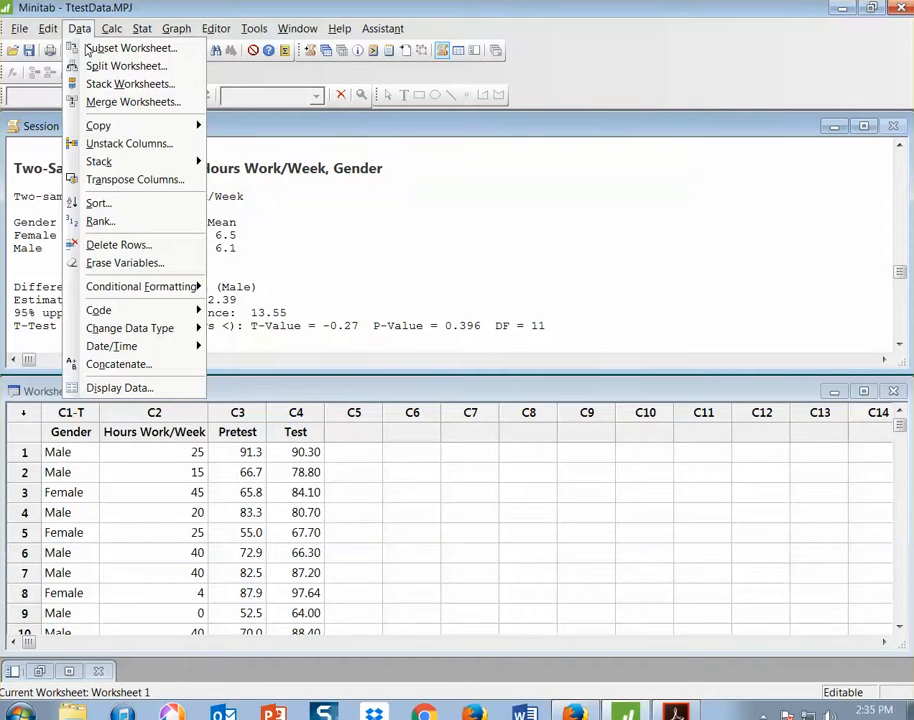
mouse_move(107, 309)
click(245, 308)
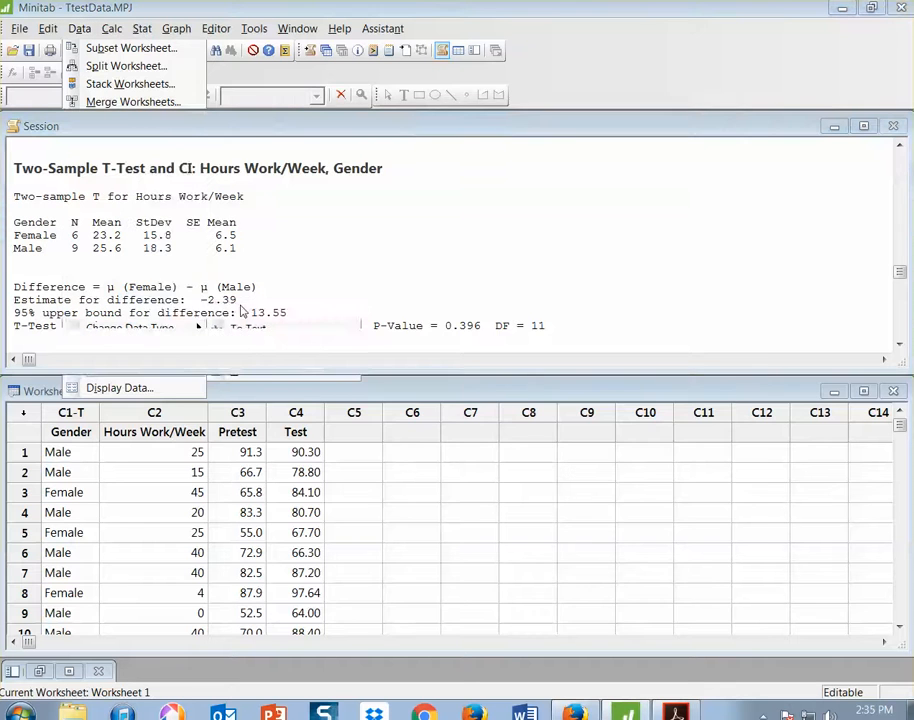
double_click(210, 101)
click(341, 190)
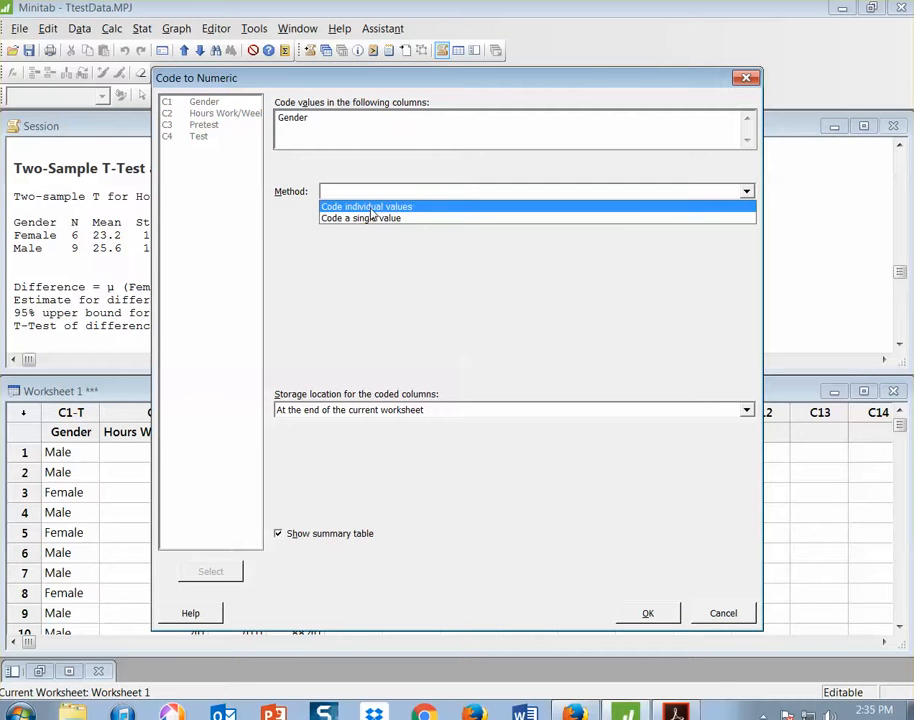
click(371, 207)
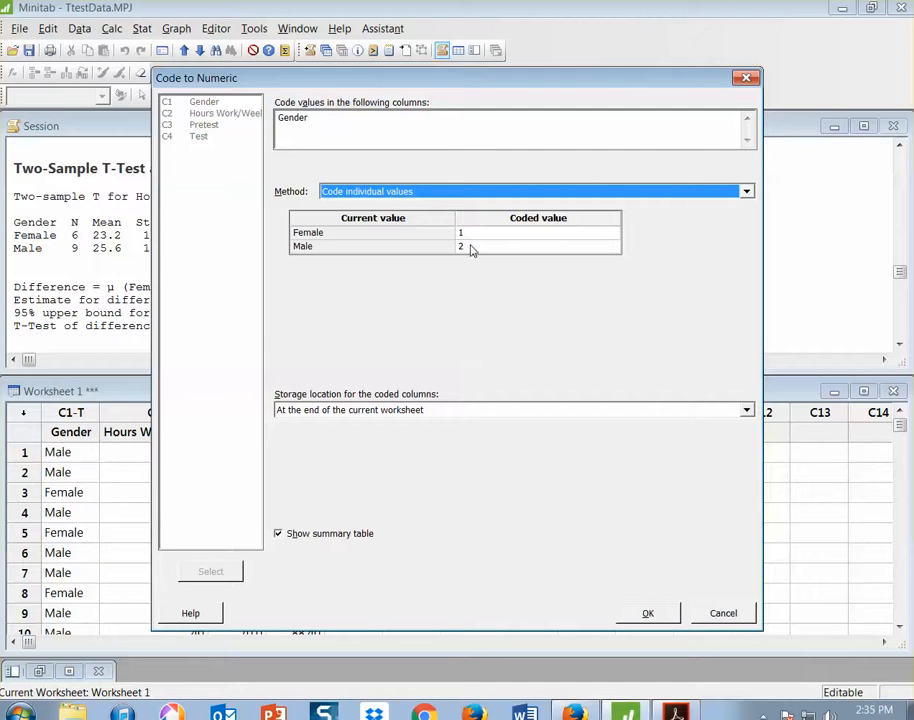
Code Female as 2 and Male as 1, turn off the summary table, and create the coded column
click(470, 233)
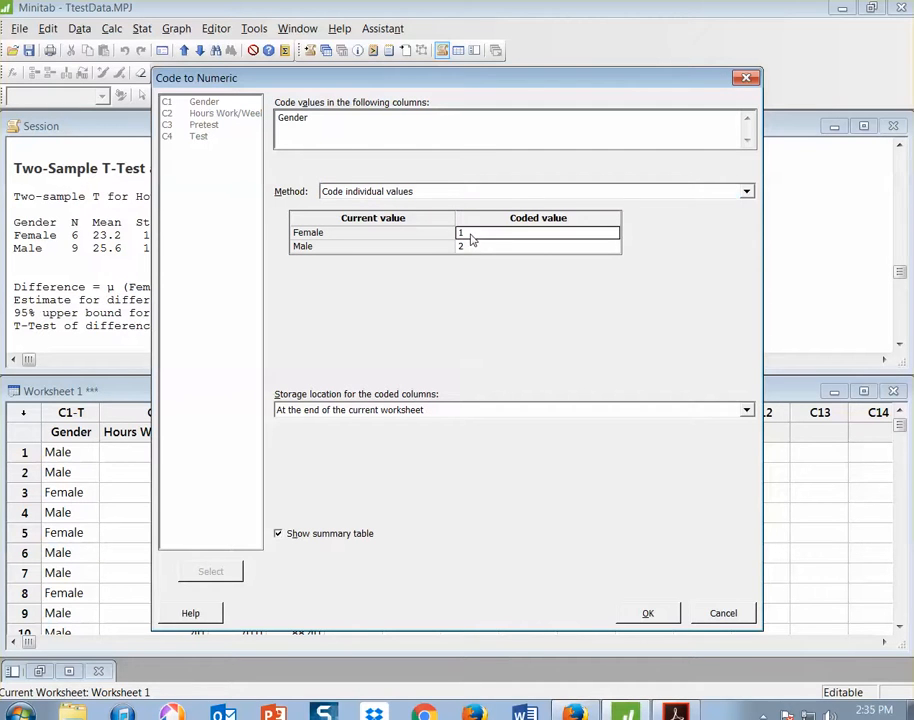
text(2)
click(466, 246)
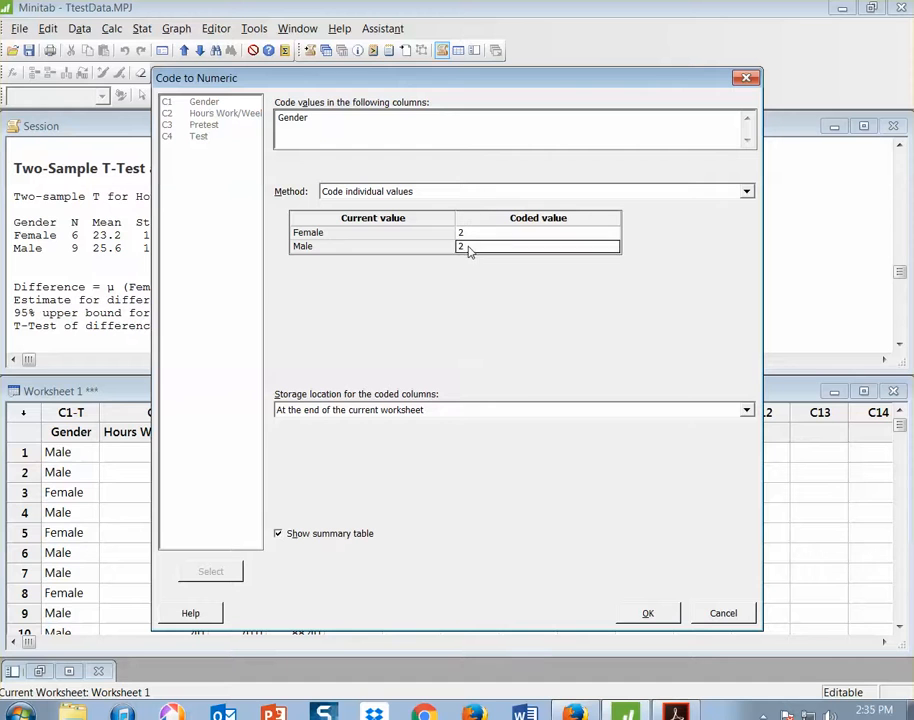
text(1)
click(279, 534)
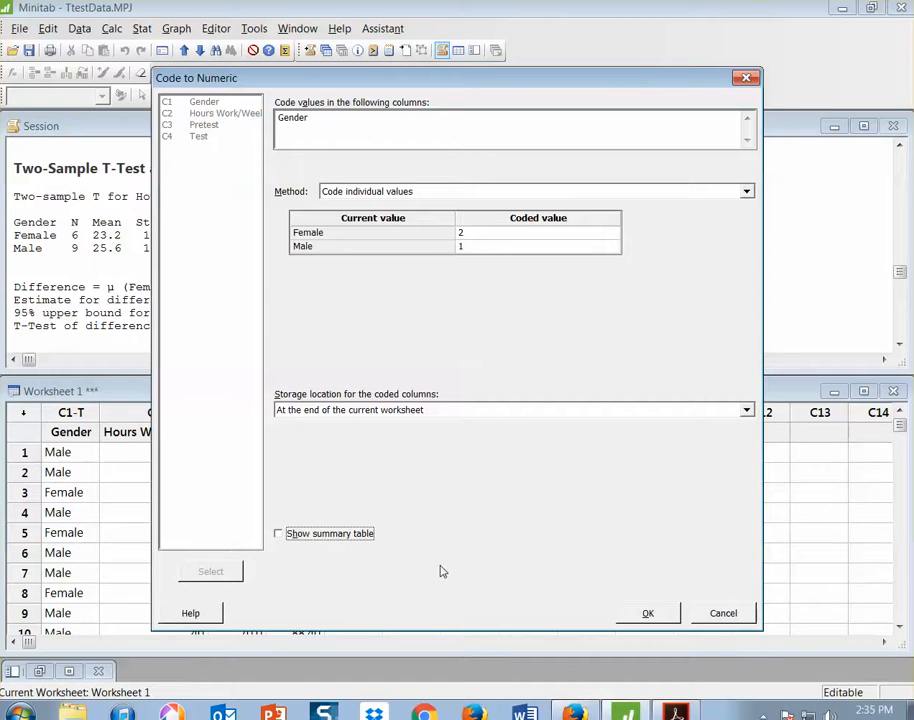
click(656, 613)
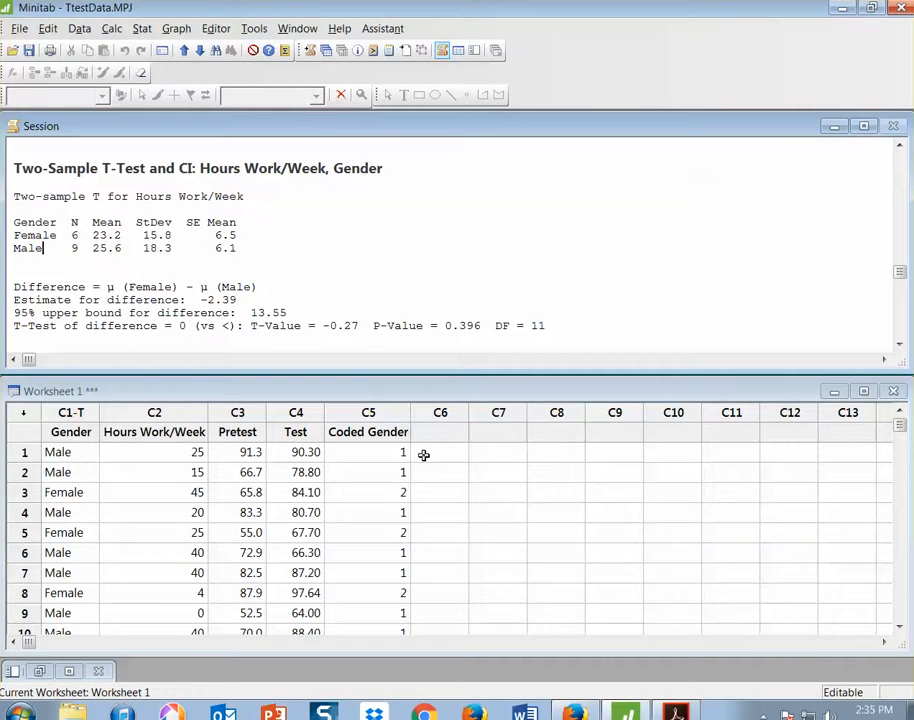
Rerun the 2-sample t-test on Hours Work/Week with Coded Gender as sample IDs, keeping the less-than alternative hypothesis
click(142, 30)
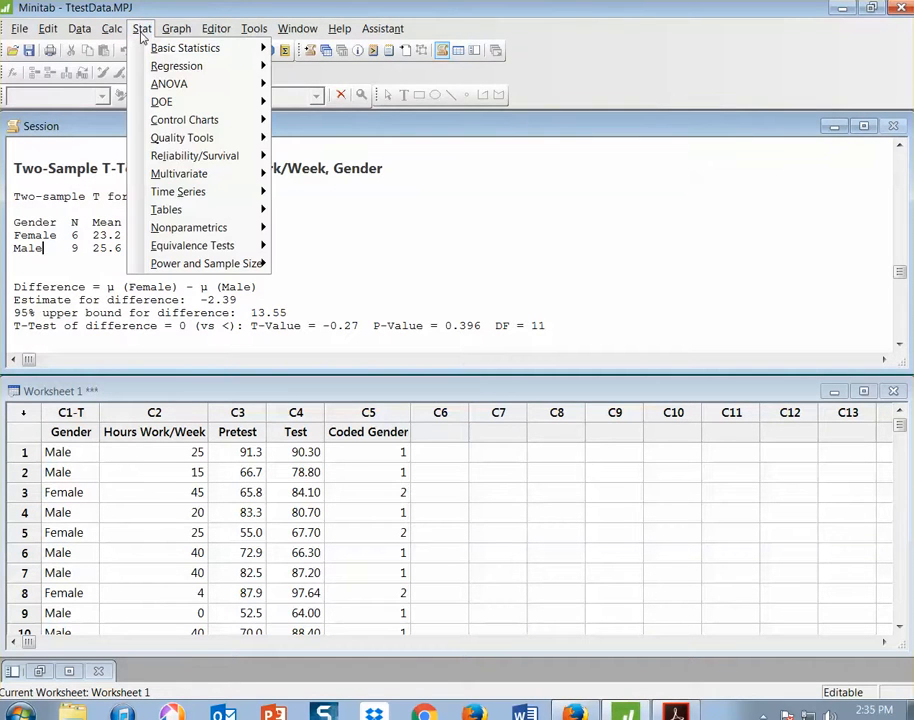
mouse_move(200, 48)
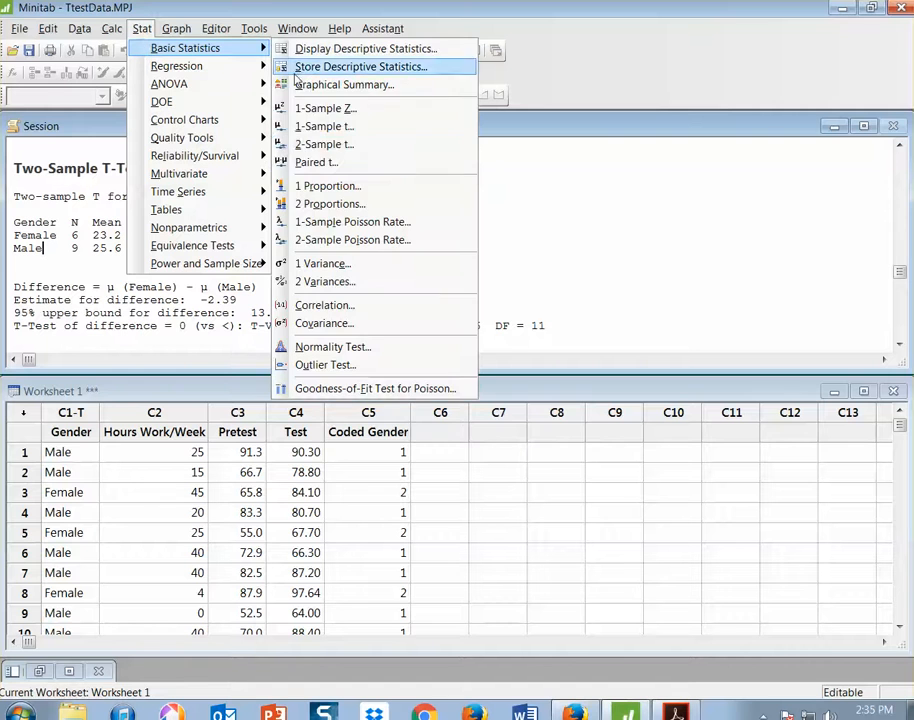
click(358, 146)
click(511, 316)
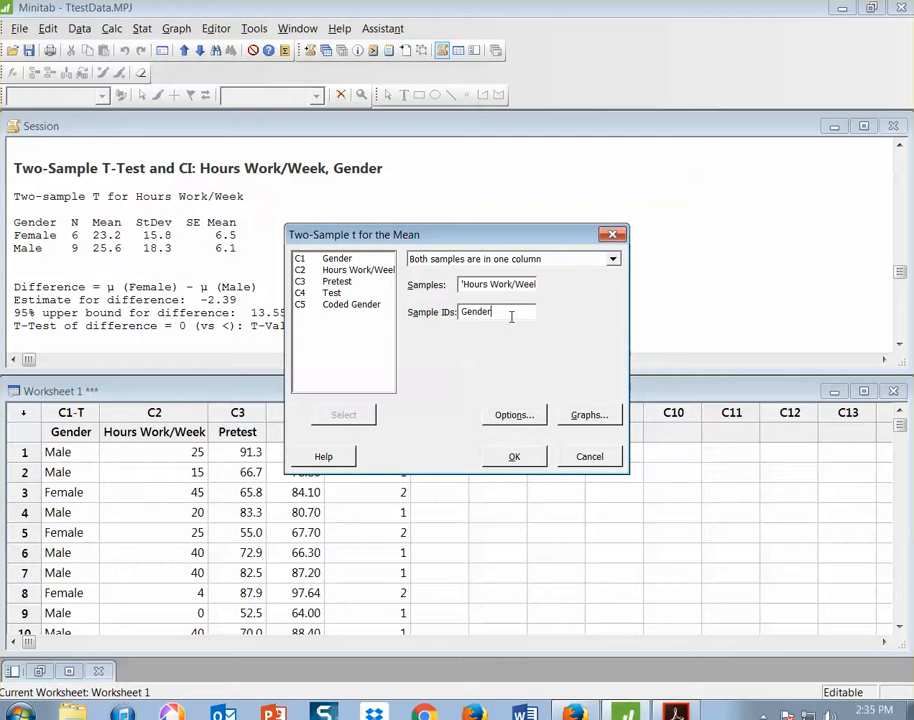
double_click(511, 316)
key(BackSpace)
double_click(369, 305)
click(524, 415)
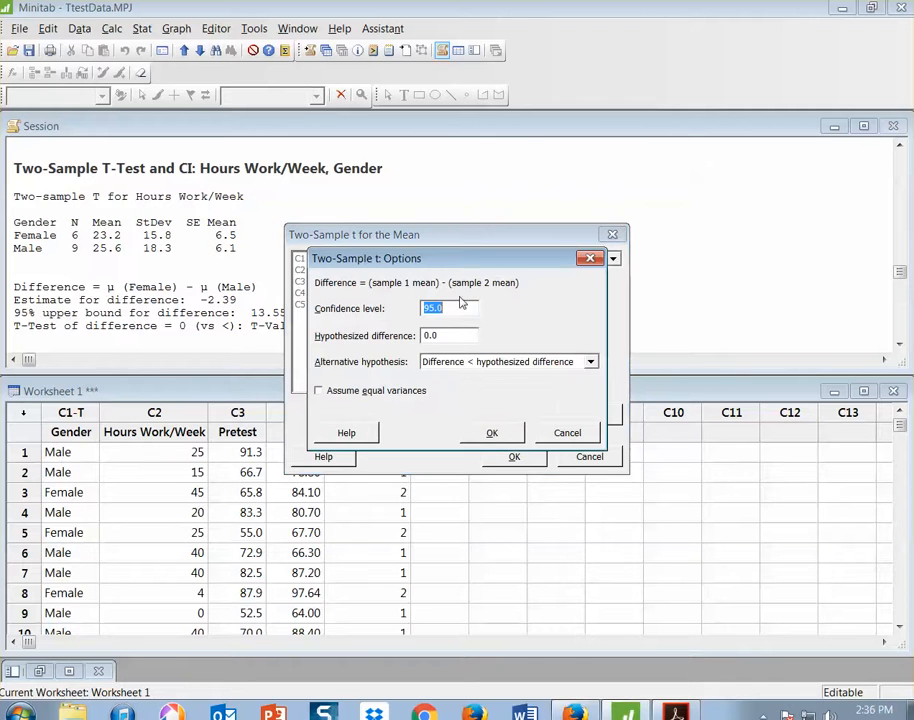
click(505, 431)
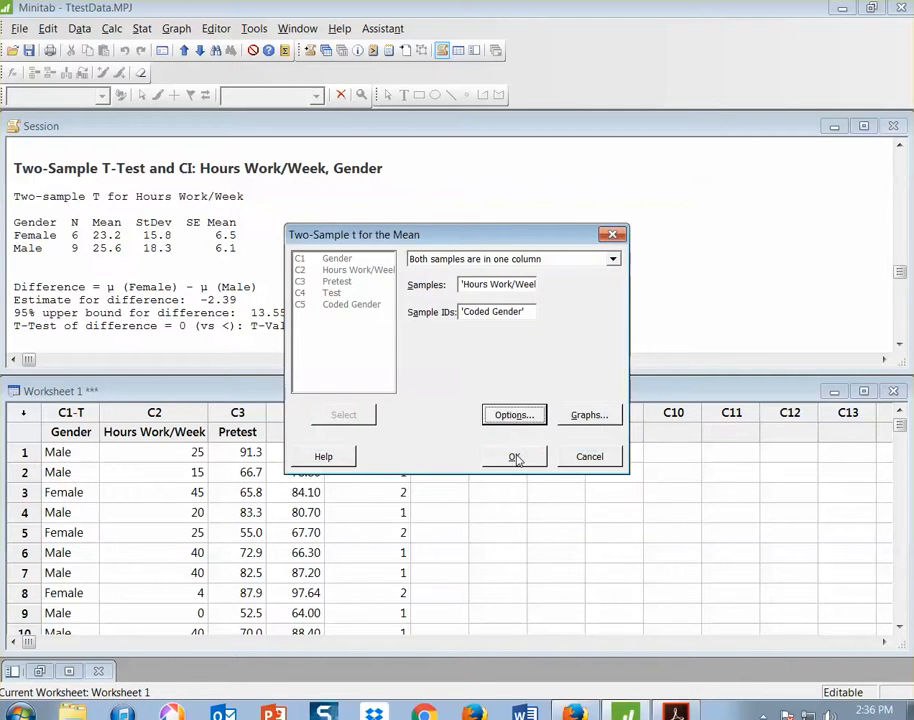
click(514, 456)
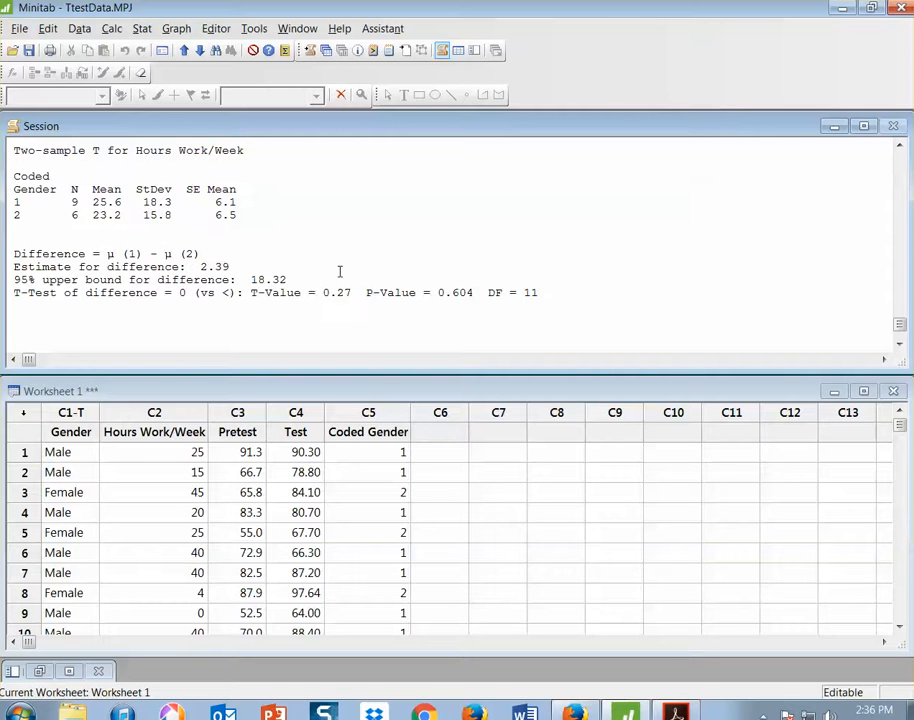
Compare the P-values, T-values and difference definitions between the Gender and Coded Gender t-test outputs
drag(367, 292, 473, 293)
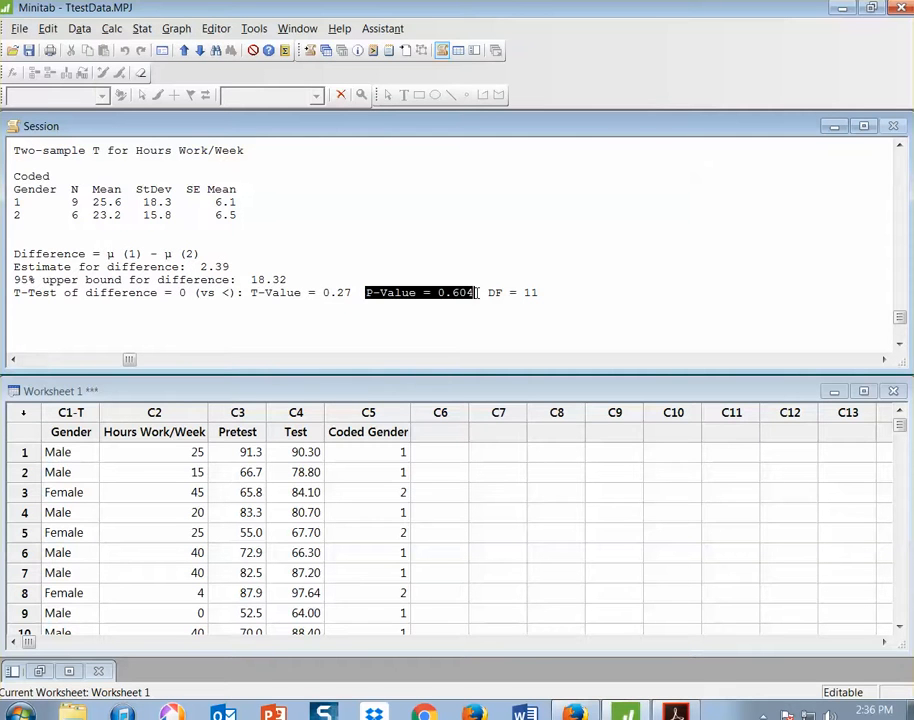
scroll(493, 323, up, 3)
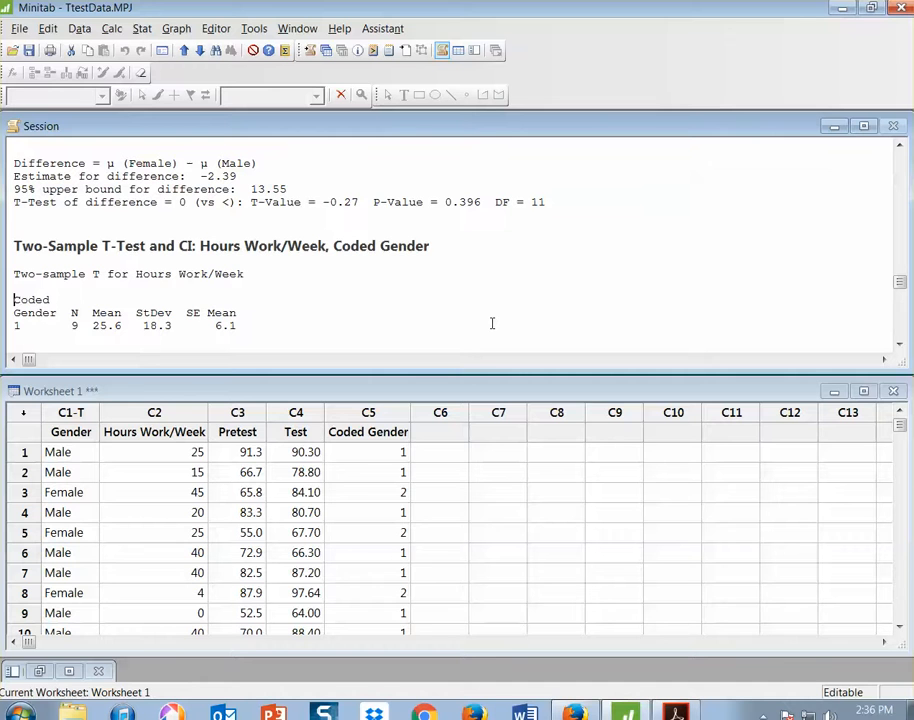
drag(446, 201, 482, 202)
click(482, 258)
scroll(464, 250, down, 2)
scroll(464, 250, up, 1)
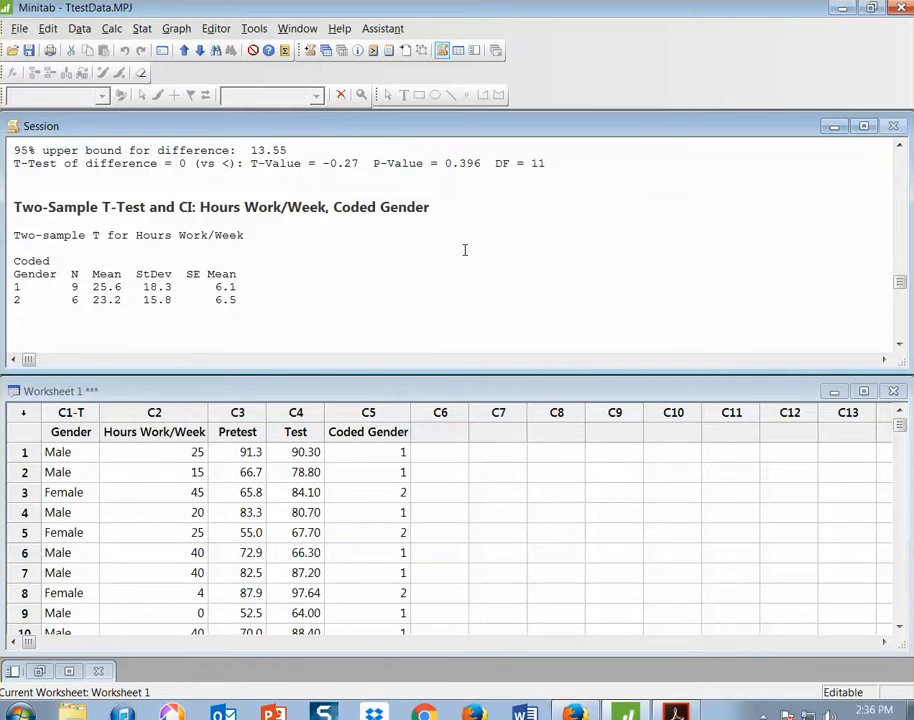
scroll(464, 250, down, 3)
scroll(347, 290, up, 3)
scroll(349, 200, down, 2)
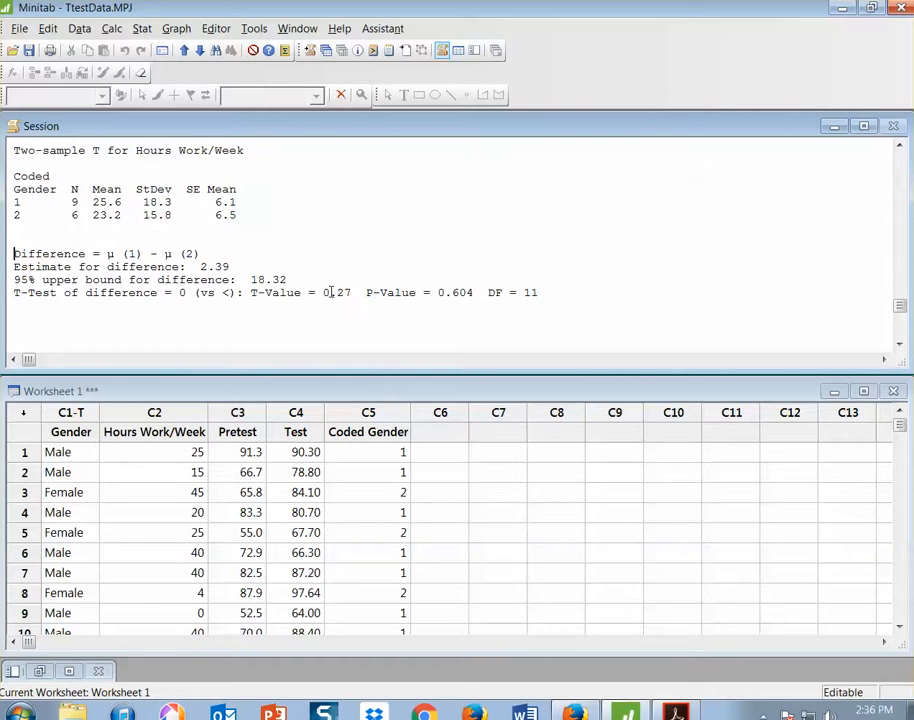
scroll(429, 272, up, 1)
scroll(429, 272, down, 1)
scroll(433, 287, up, 5)
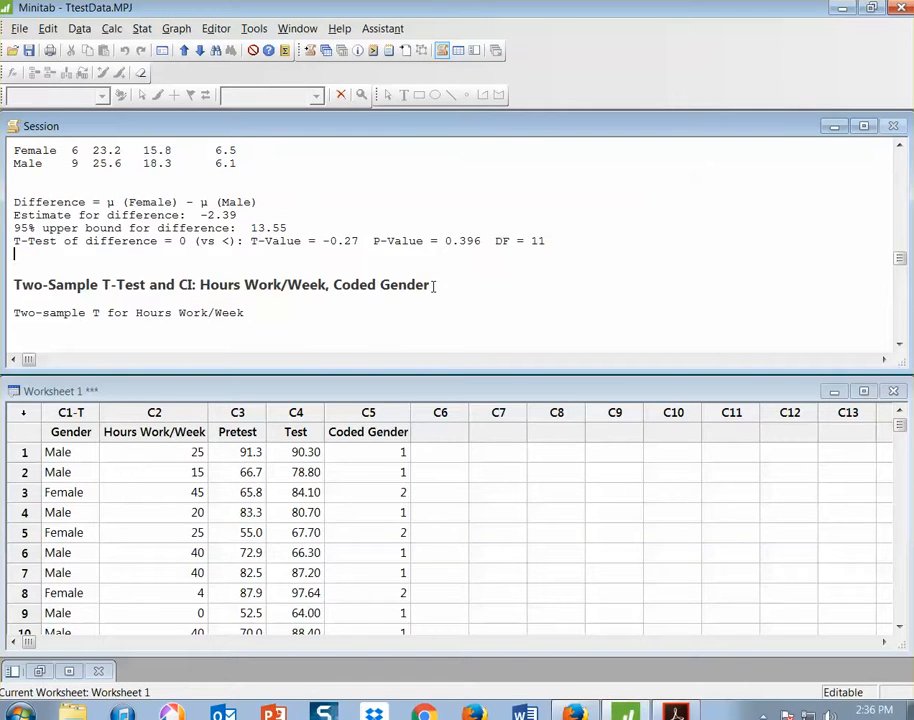
scroll(426, 259, down, 1)
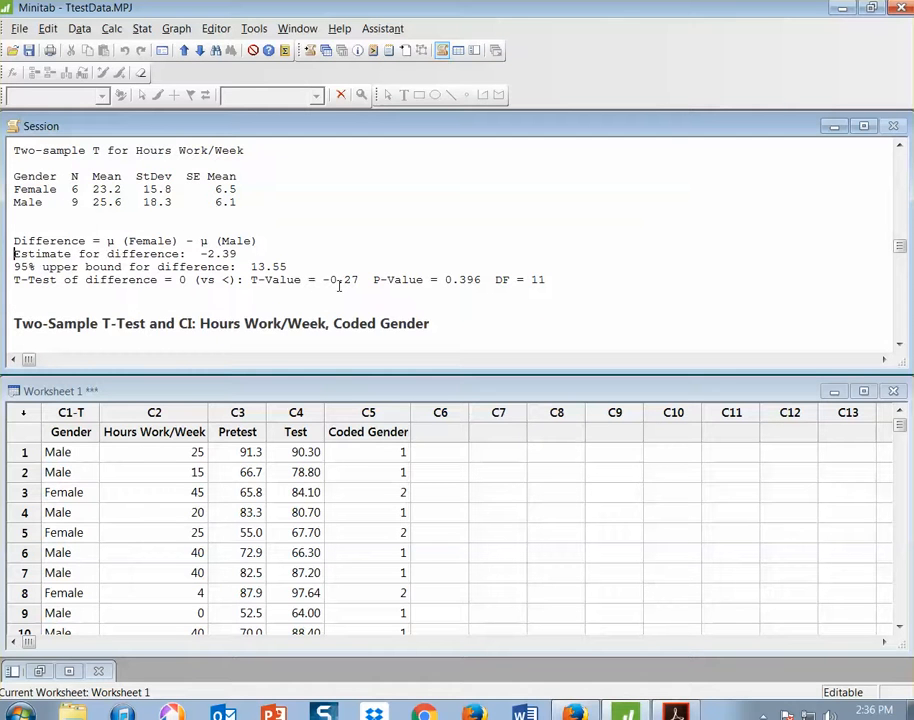
Enlarge the Session window over the worksheet to fit the full Coded Gender t-test output
scroll(339, 285, down, 3)
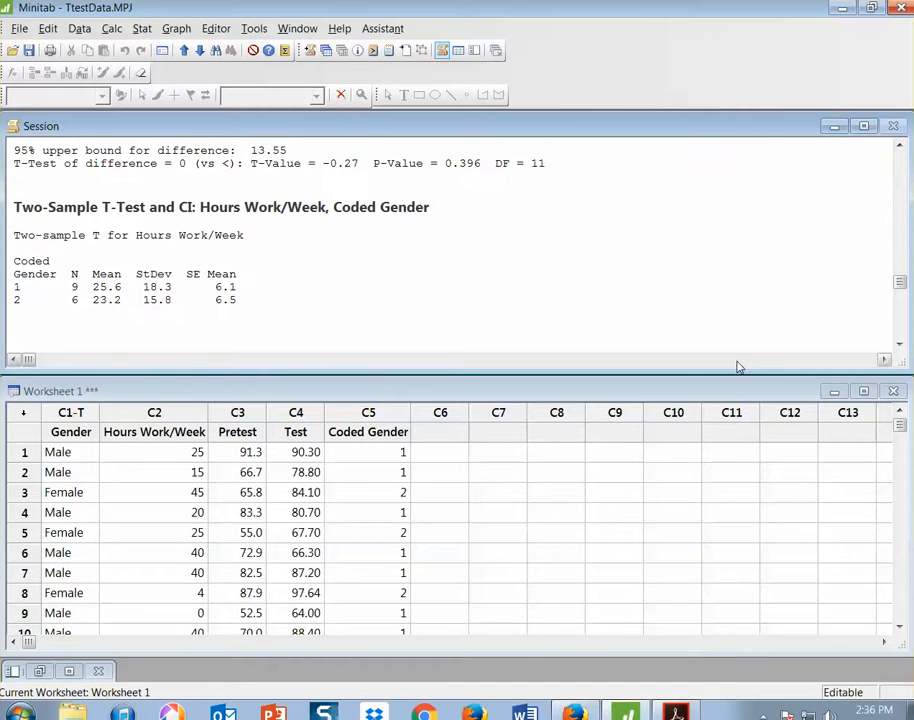
drag(737, 373, 736, 417)
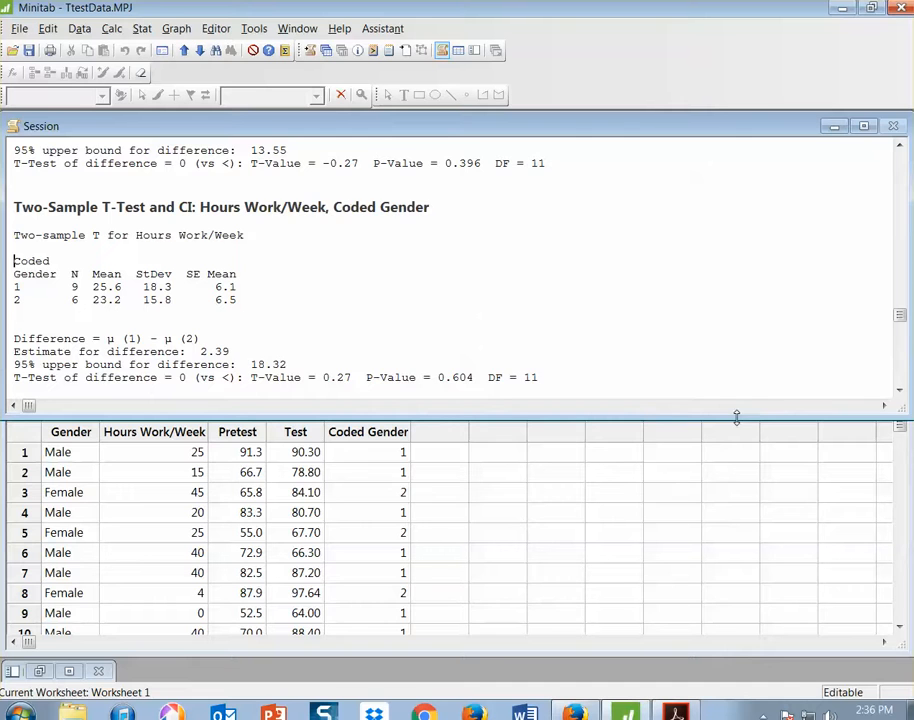
scroll(622, 314, down, 1)
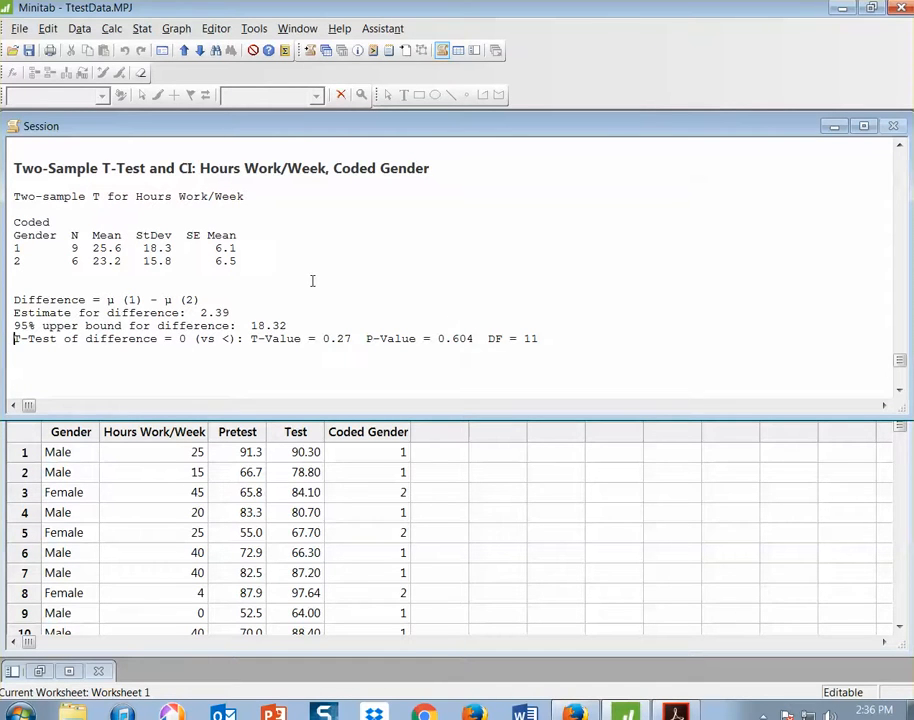
scroll(312, 281, up, 2)
scroll(312, 281, down, 2)
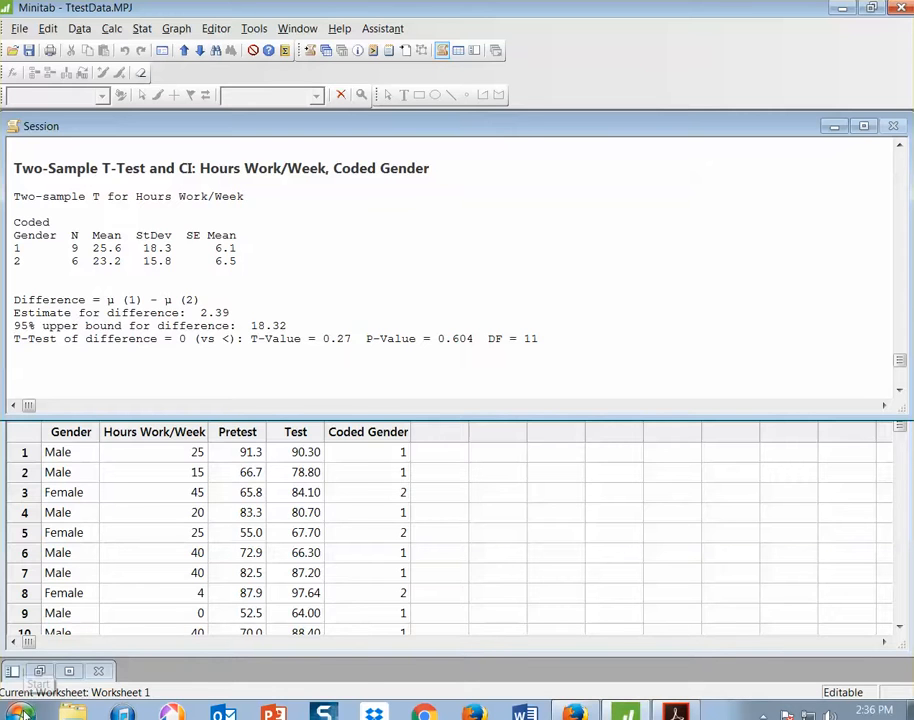
Open the Snipping Tool and capture the Two-Sample T-Test output for Hours Work/Week by Coded Gender
click(22, 713)
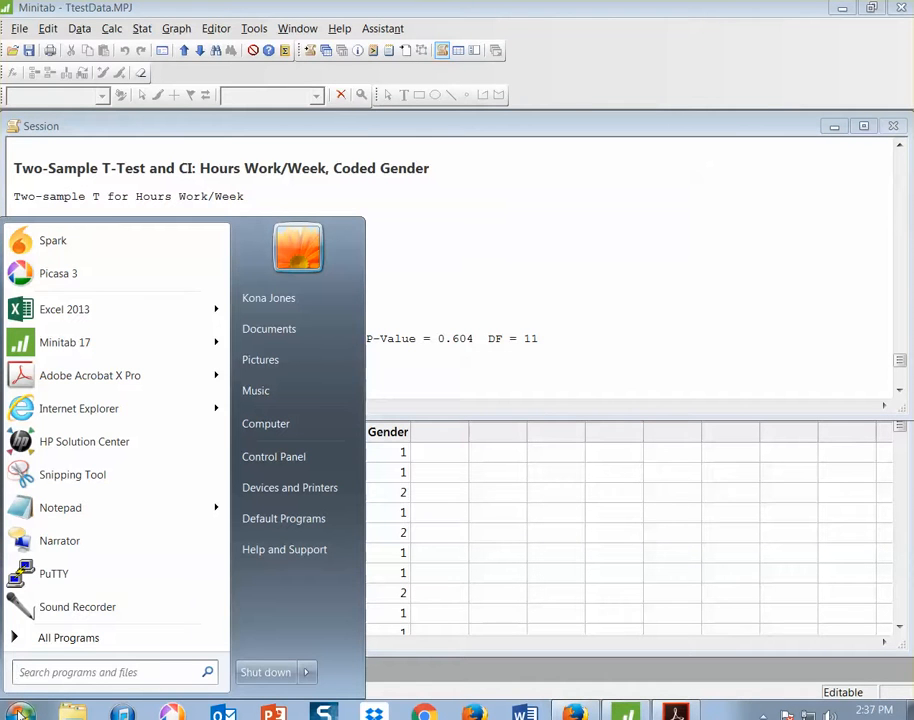
text(sni)
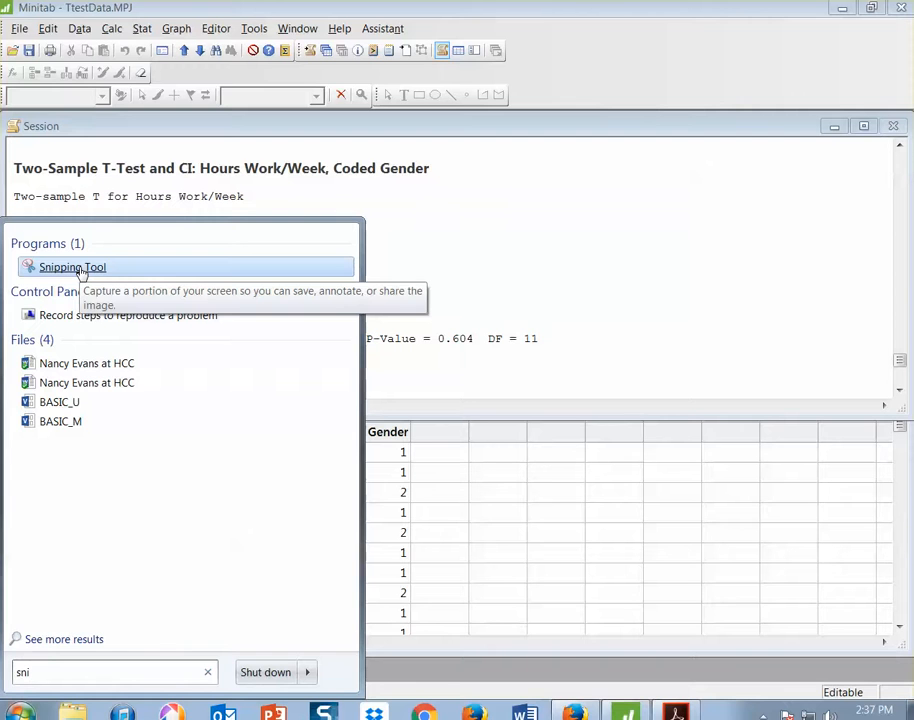
click(78, 268)
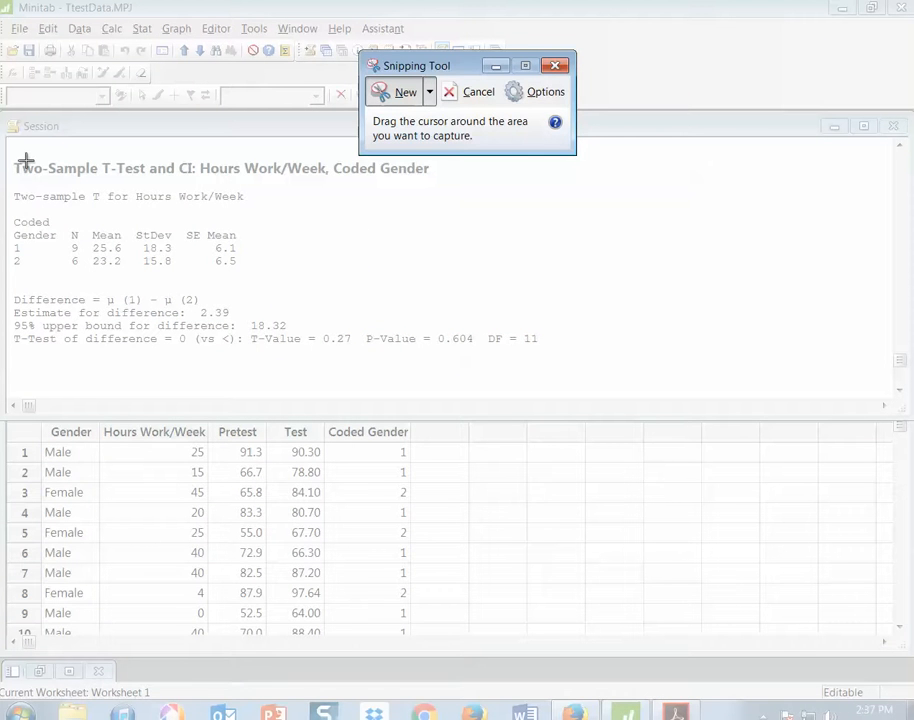
drag(10, 154, 542, 360)
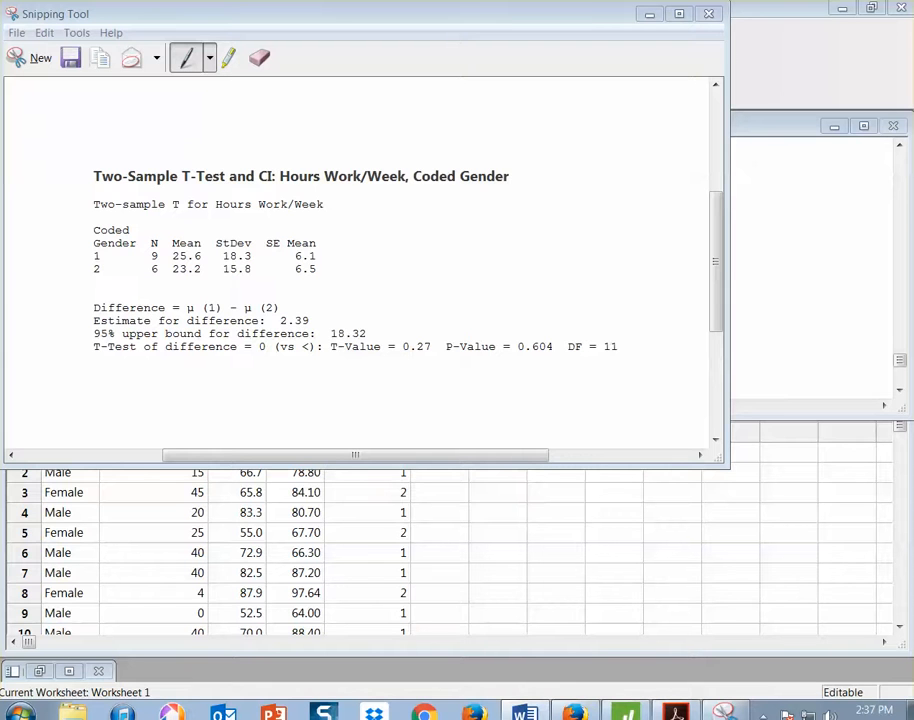
In a blank Word document, enter a line of placeholder text, paste the captured t-test output below it, and maximize the window
drag(2, 130, 545, 127)
text(a)
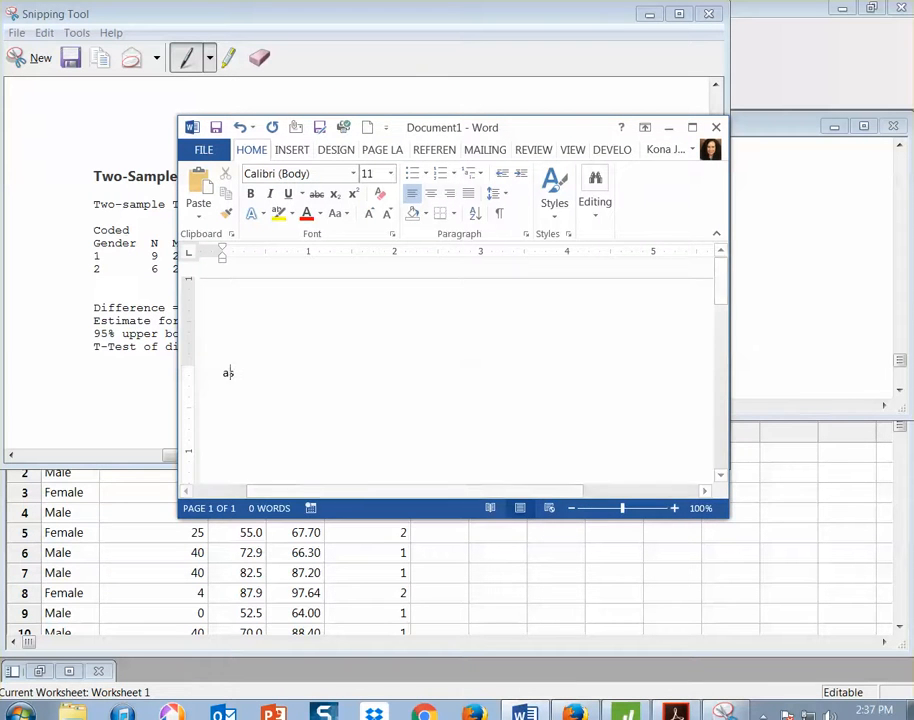
text(skj;lkjlja;sdf)
key(Return)
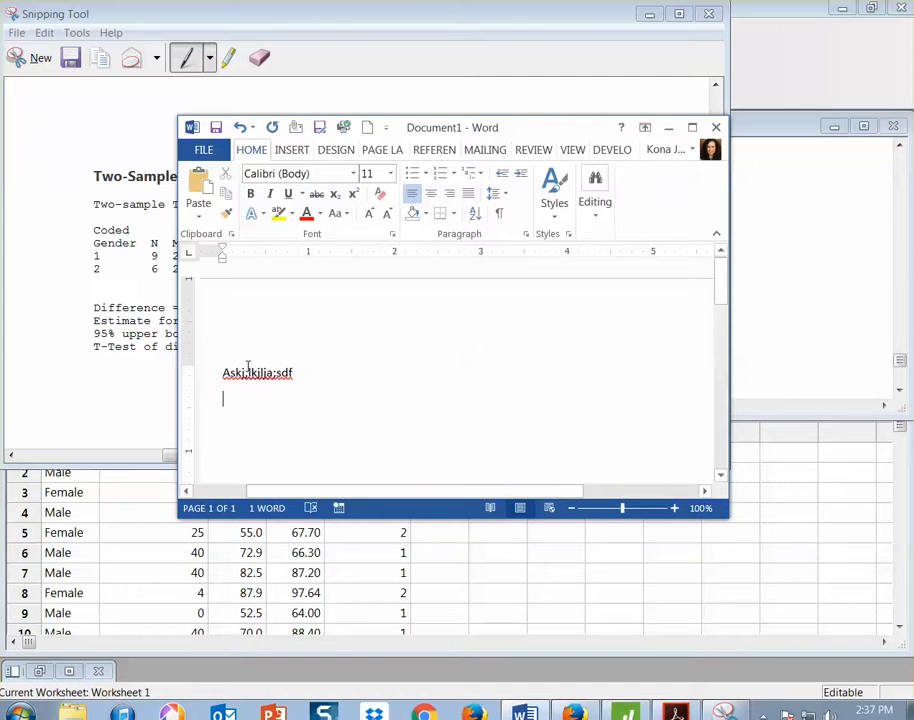
click(198, 184)
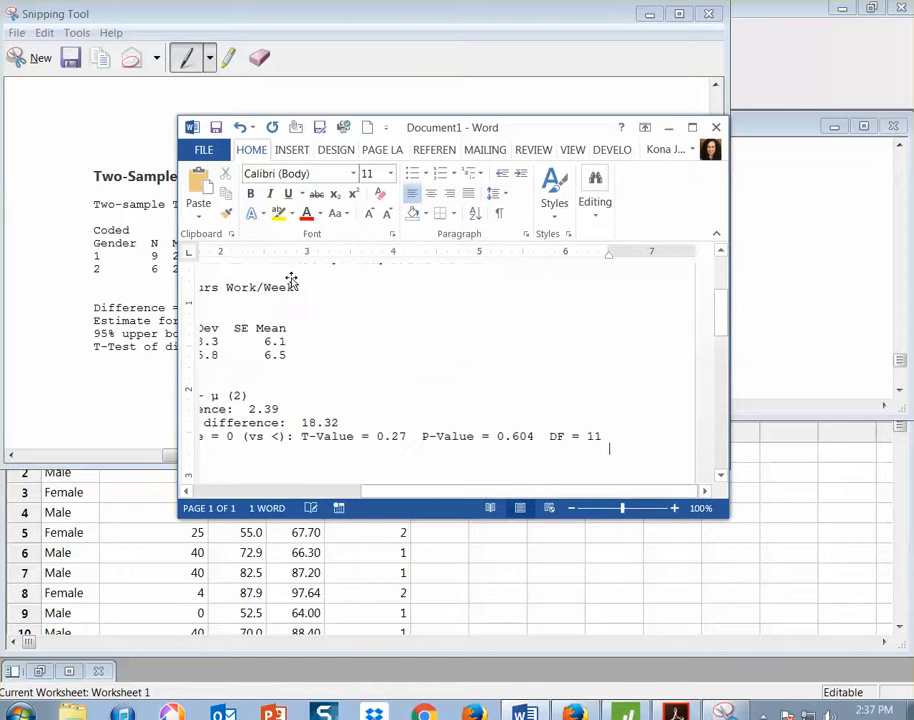
click(692, 127)
scroll(602, 392, up, 3)
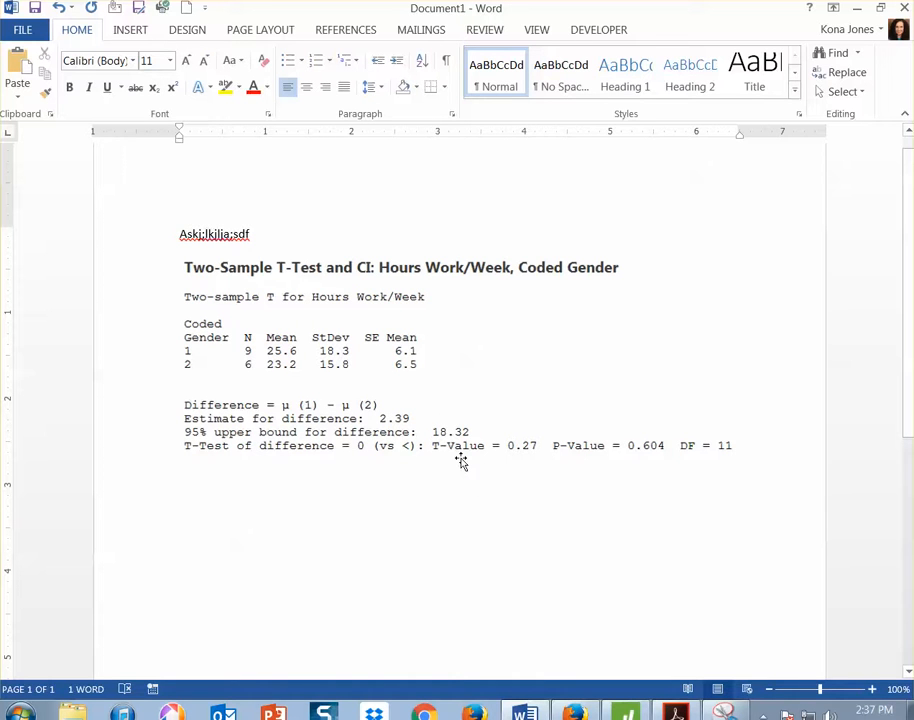
Close the Word document without saving and close the Snipping Tool
click(904, 8)
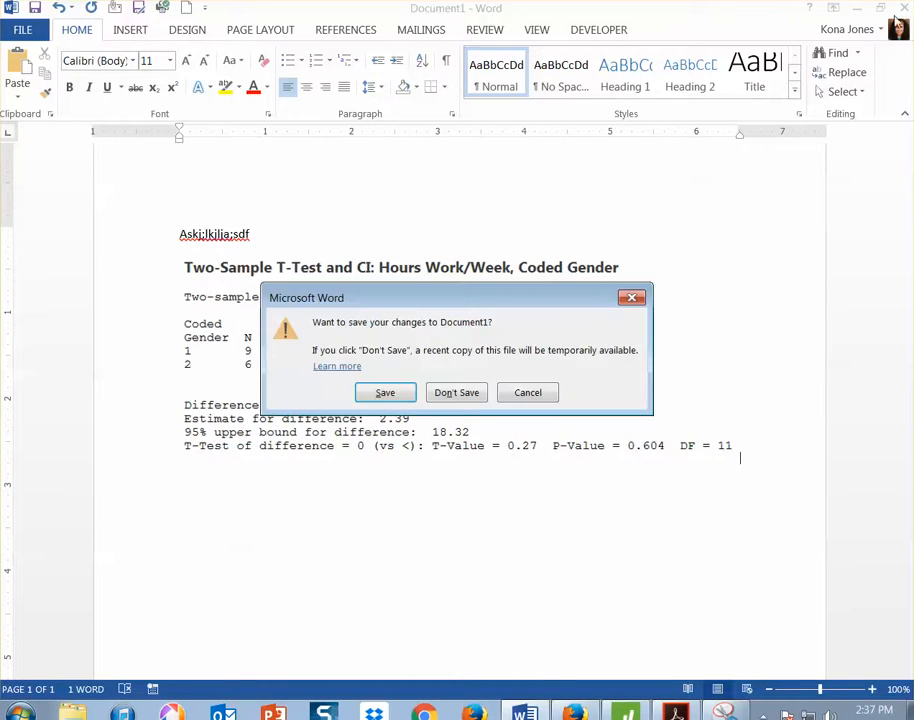
click(462, 391)
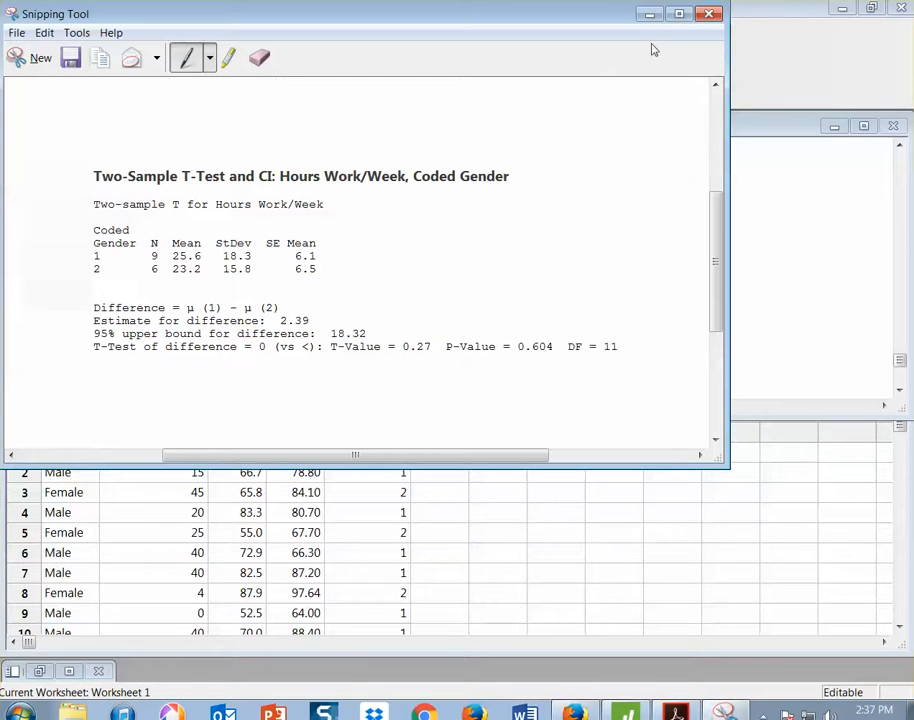
click(709, 13)
Select the Coded Gender t-test output in the Session window, view its copy options, and clear the selection
click(431, 251)
drag(20, 174, 549, 343)
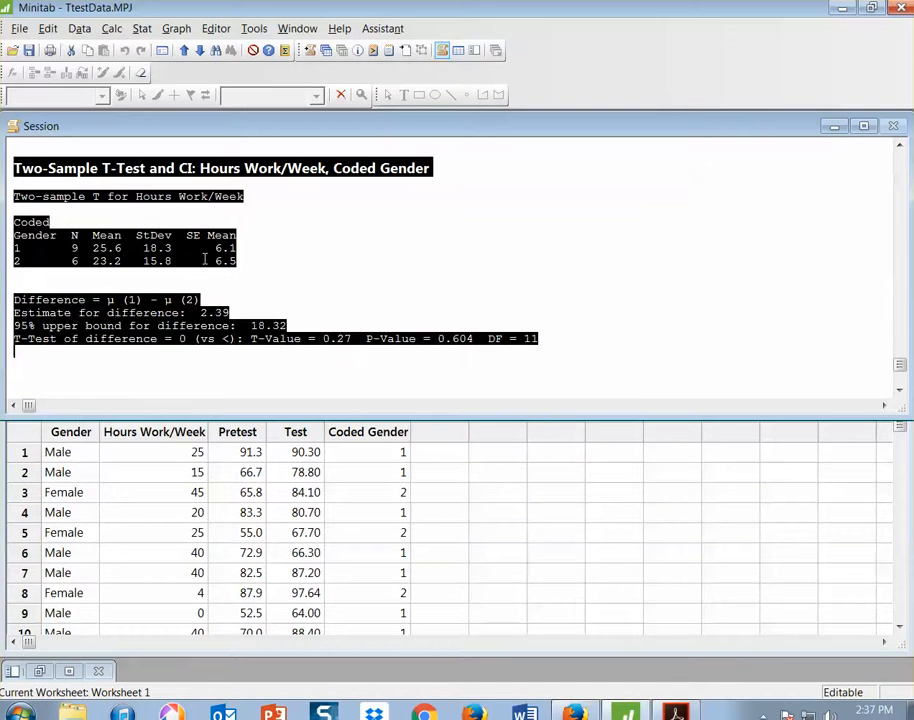
right_click(204, 256)
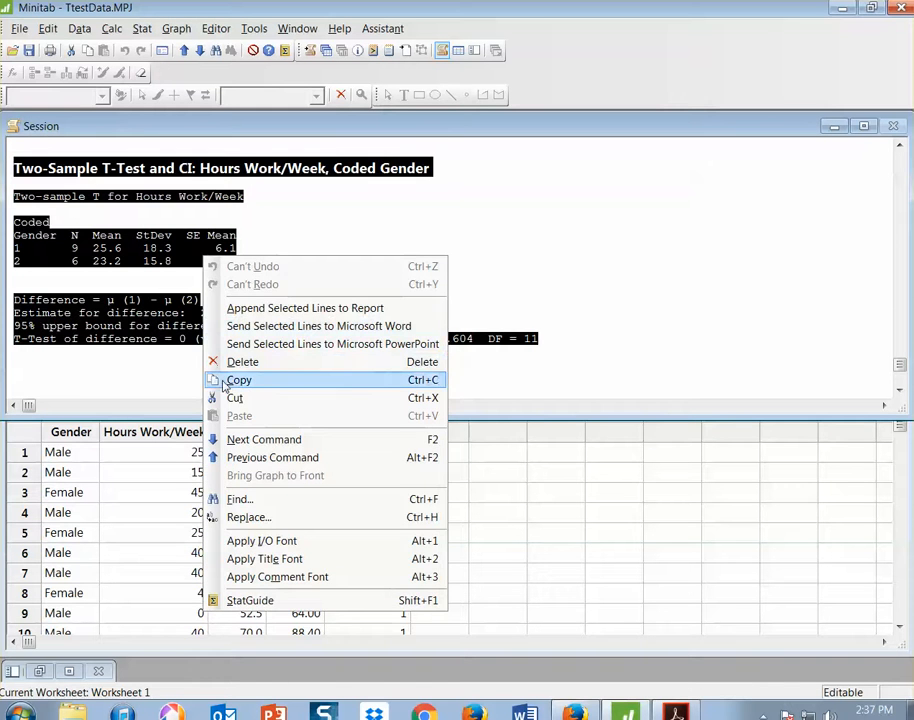
click(449, 238)
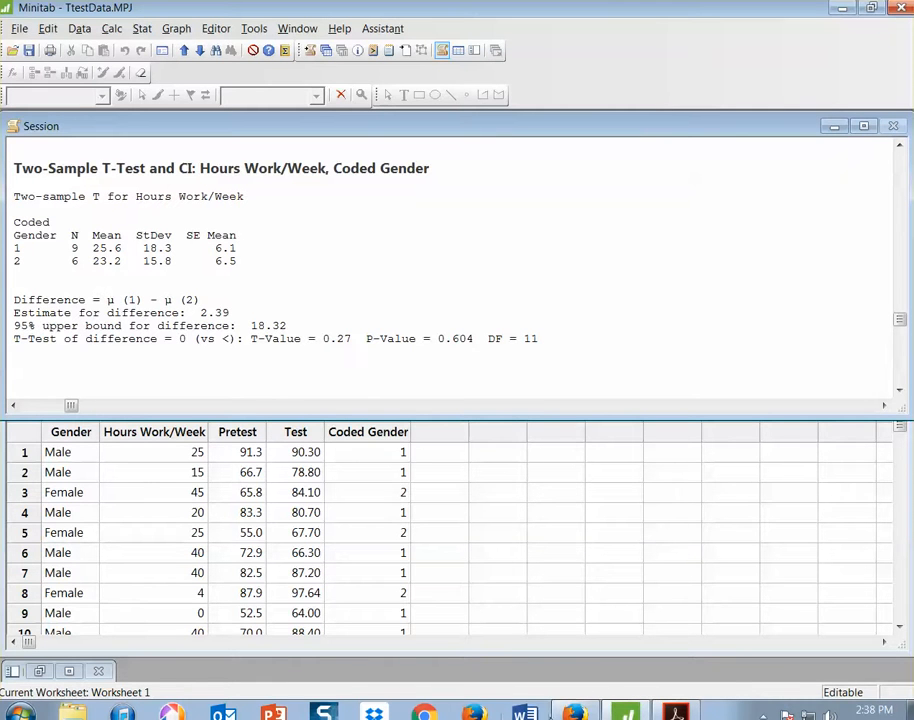
Switch to Ttest Minitab Example_Answers.pdf in Acrobat Reader and check the Claim 1 answers against the hypothesis, t-test output and conclusion
mouse_move(625, 711)
click(676, 712)
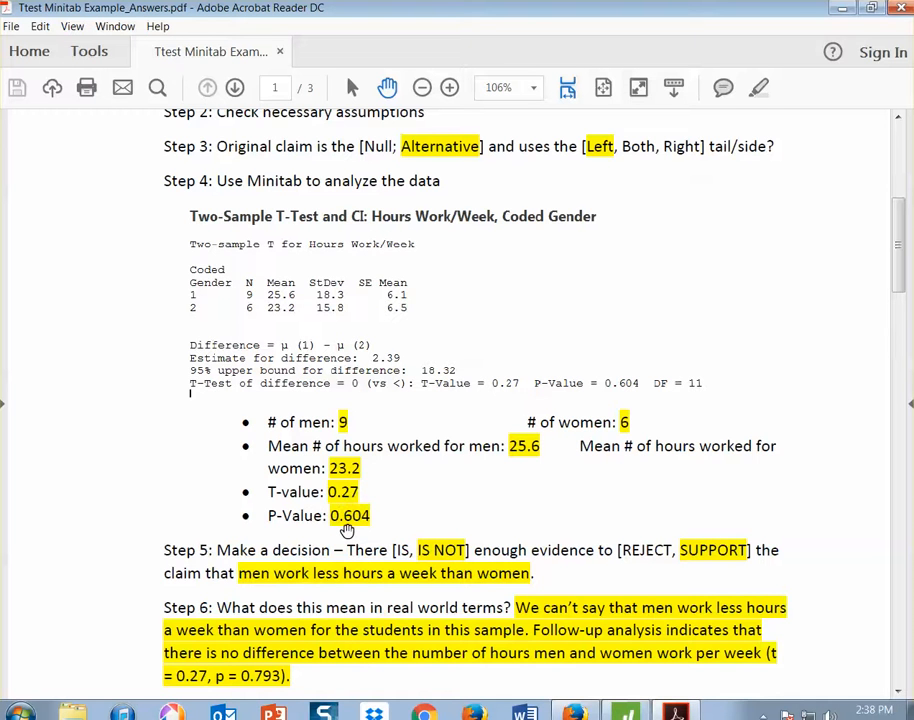
scroll(346, 530, down, 1)
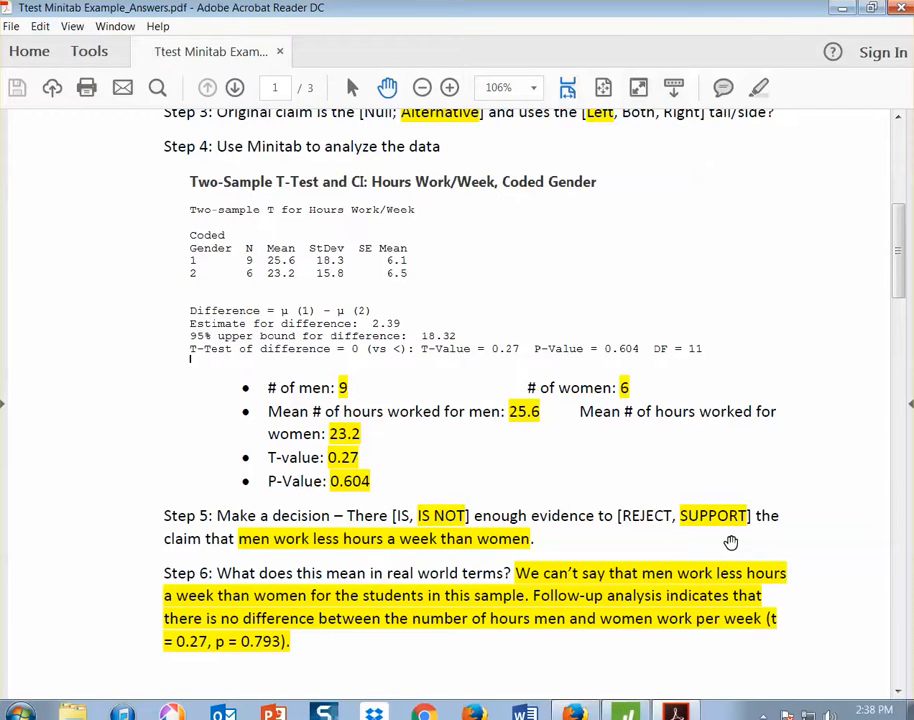
scroll(715, 535, up, 2)
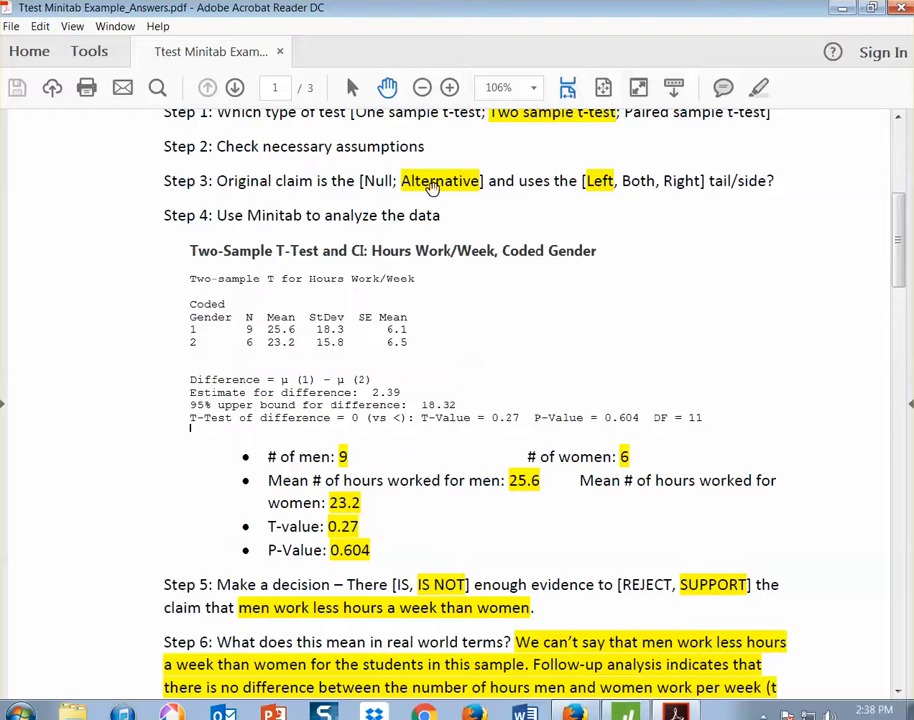
scroll(620, 400, down, 1)
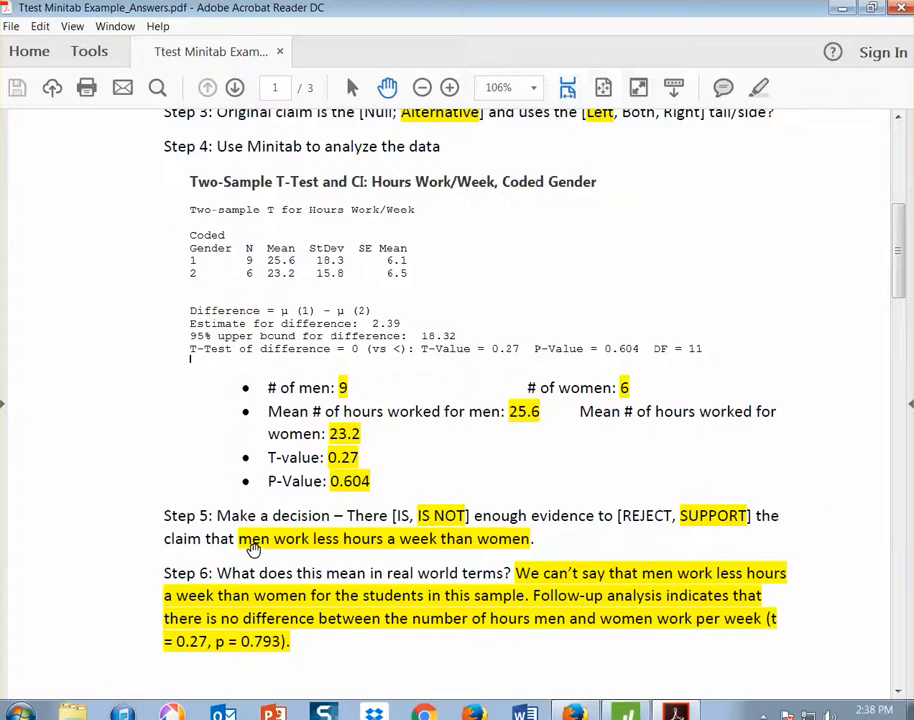
scroll(252, 552, up, 2)
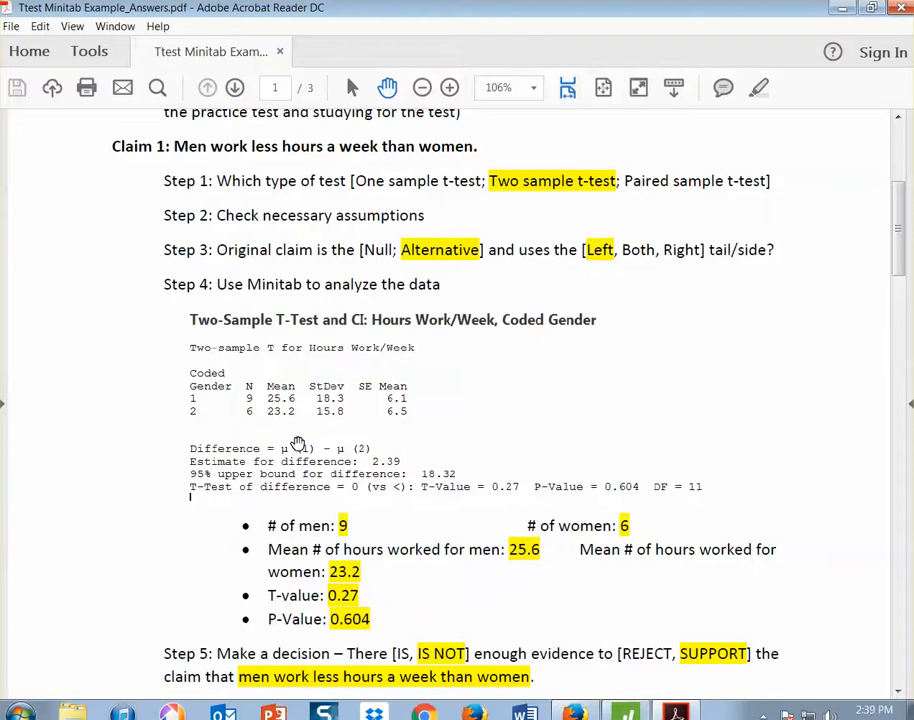
scroll(300, 441, down, 2)
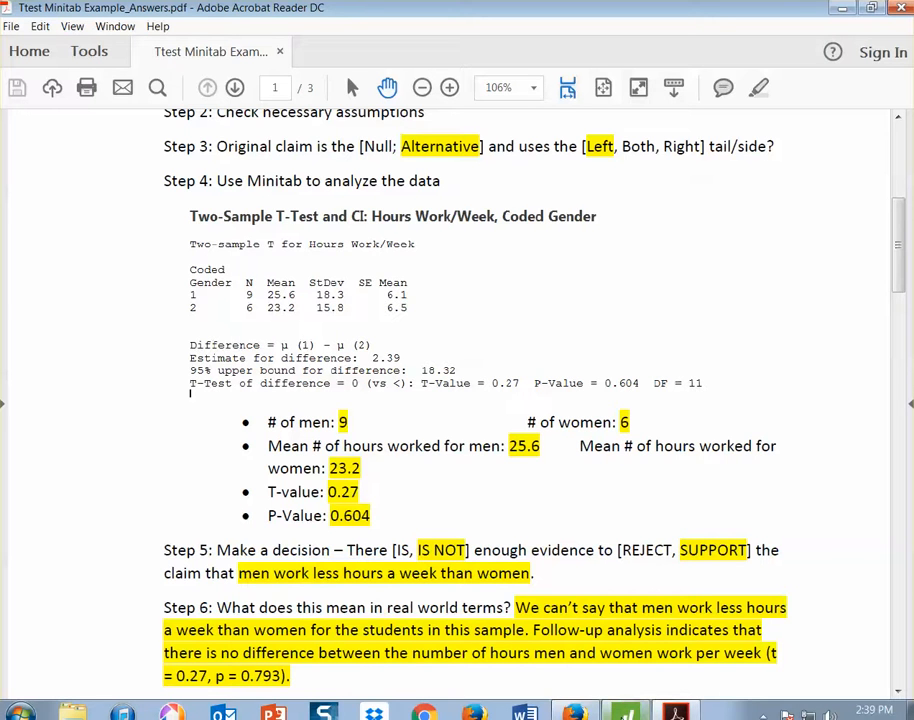
In Minitab, rerun the 2-sample t-test by Coded Gender with the alternative hypothesis Difference > hypothesized difference
click(625, 712)
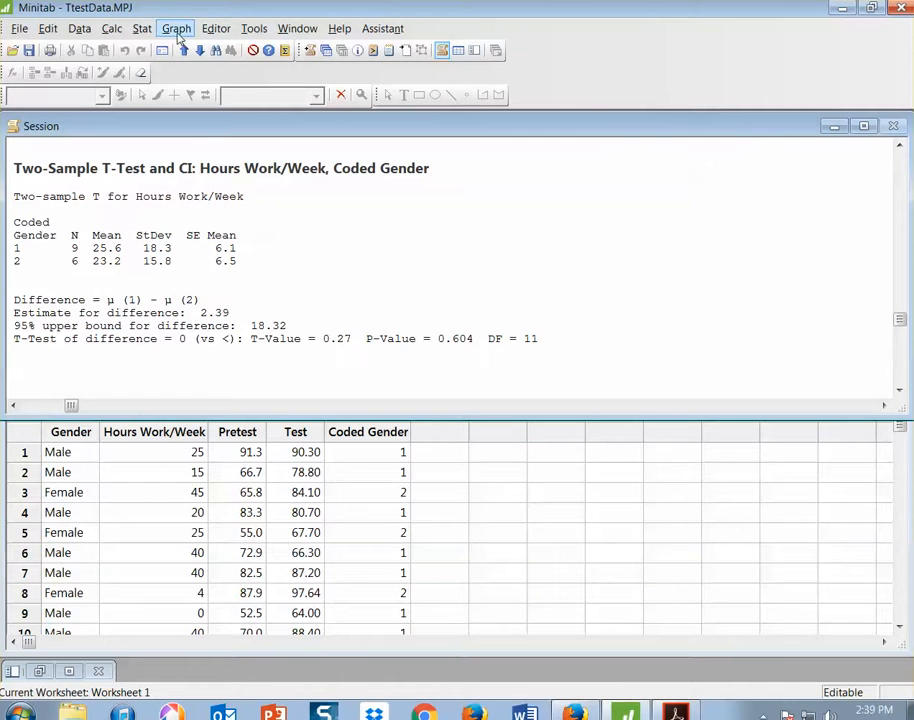
click(144, 30)
mouse_move(185, 48)
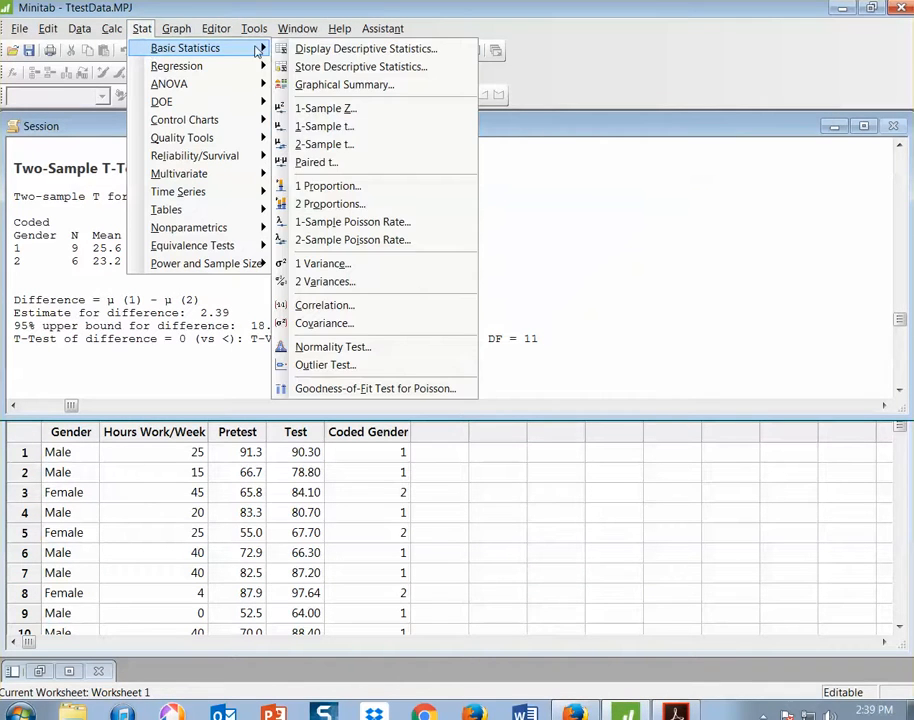
click(349, 145)
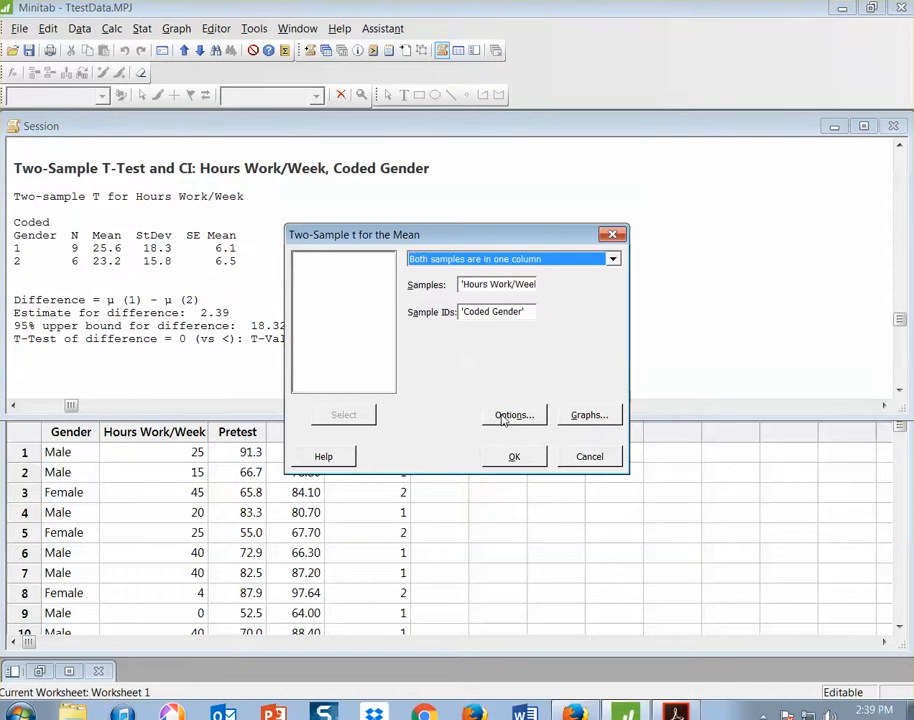
click(516, 414)
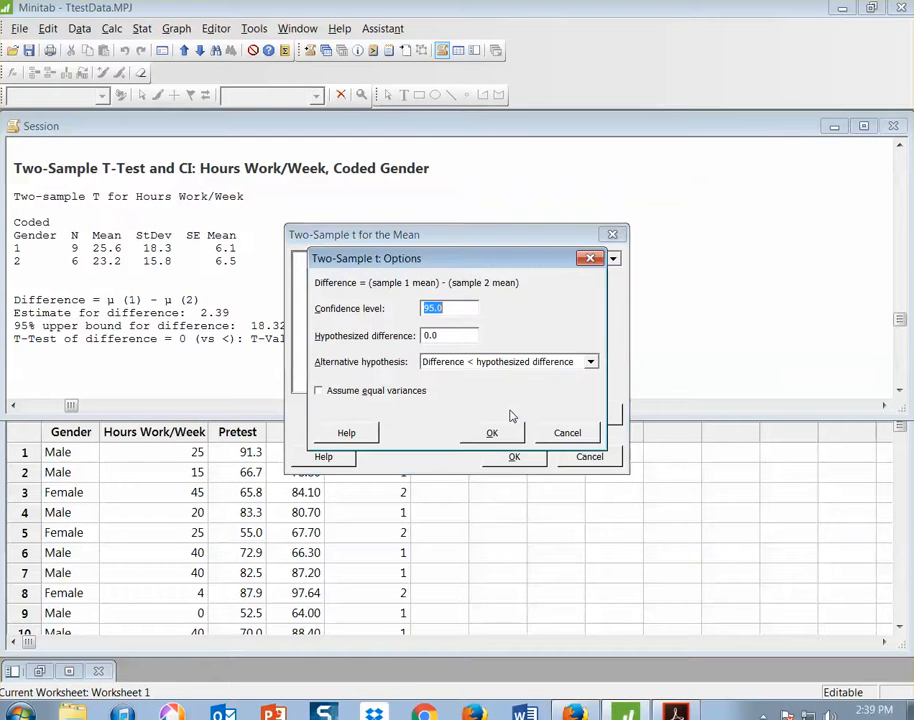
click(590, 362)
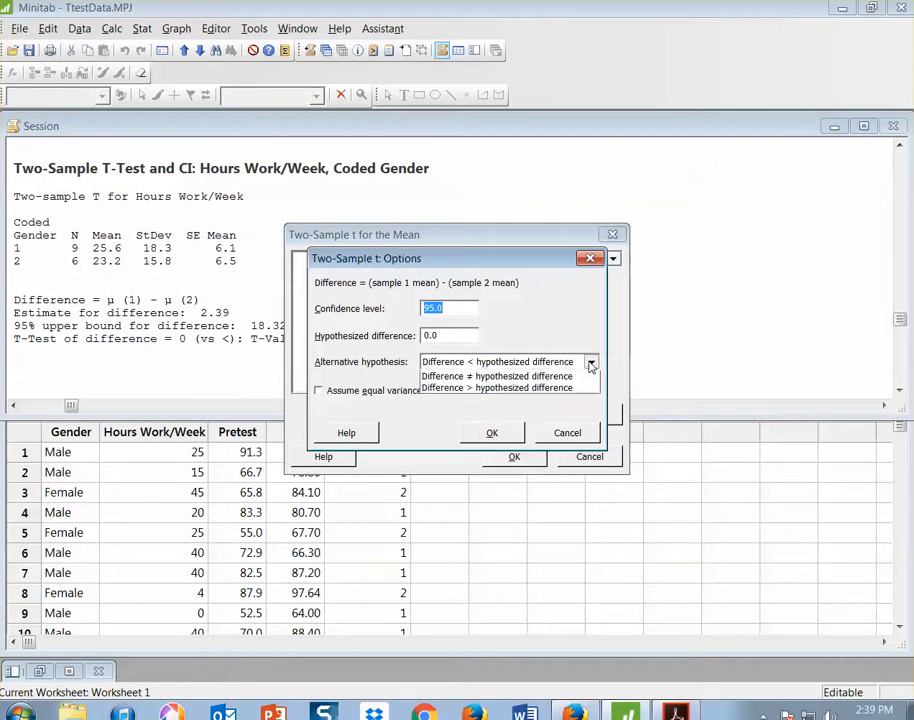
click(554, 401)
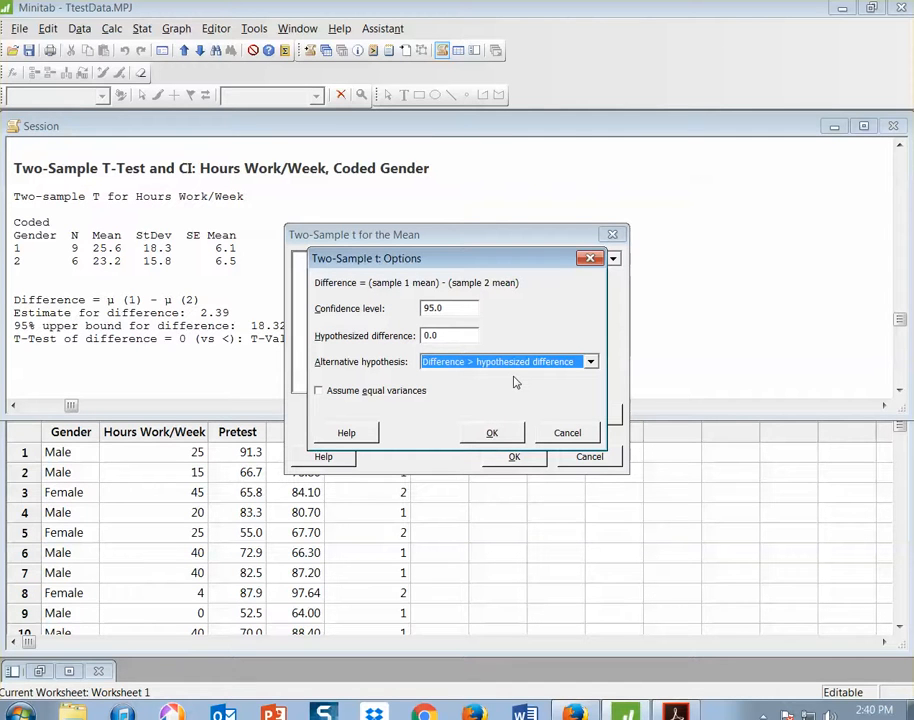
click(492, 433)
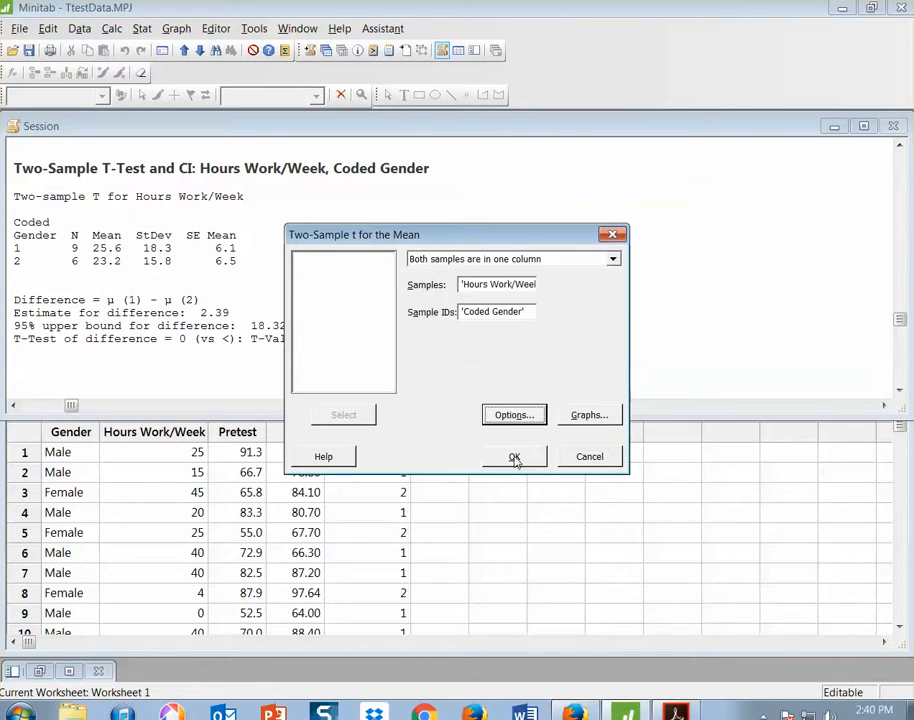
click(514, 457)
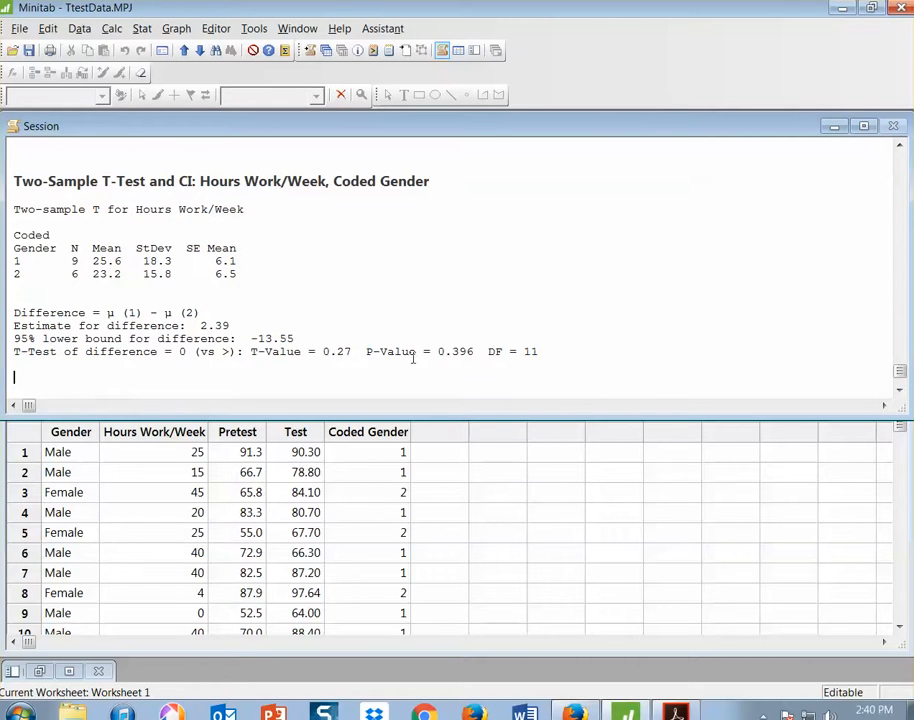
Examine the P-value of the greater-than t-test and return to the answers PDF in Acrobat Reader to compare it
drag(359, 352, 478, 351)
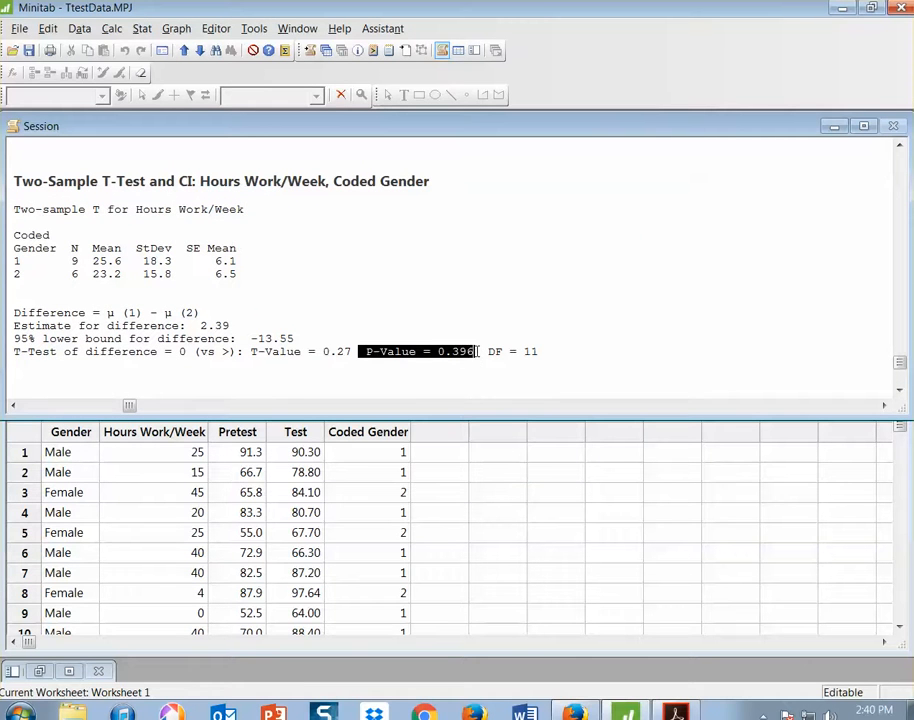
click(449, 362)
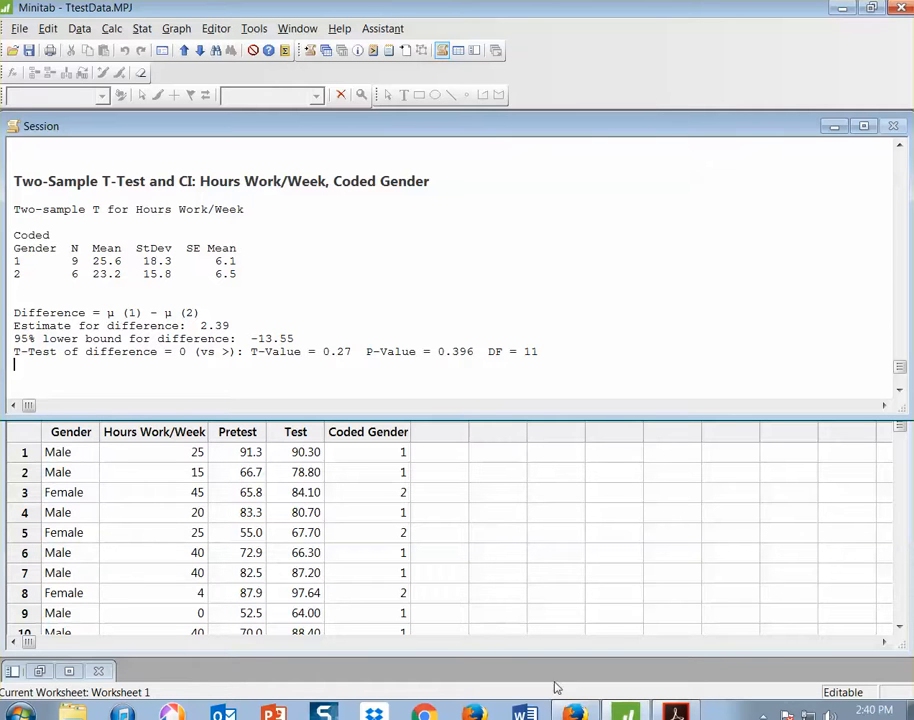
mouse_move(573, 712)
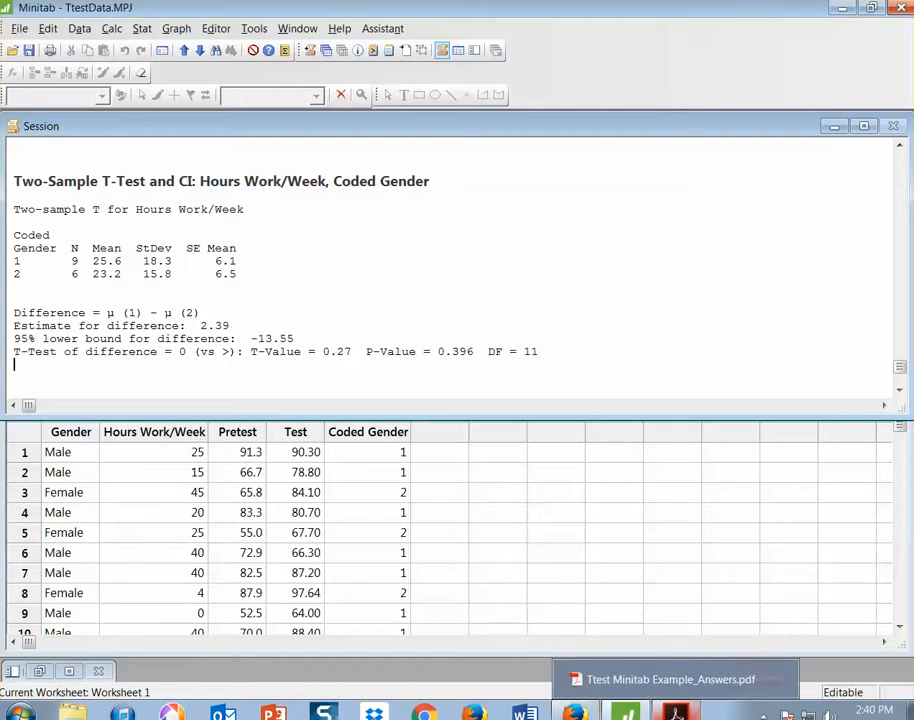
click(676, 712)
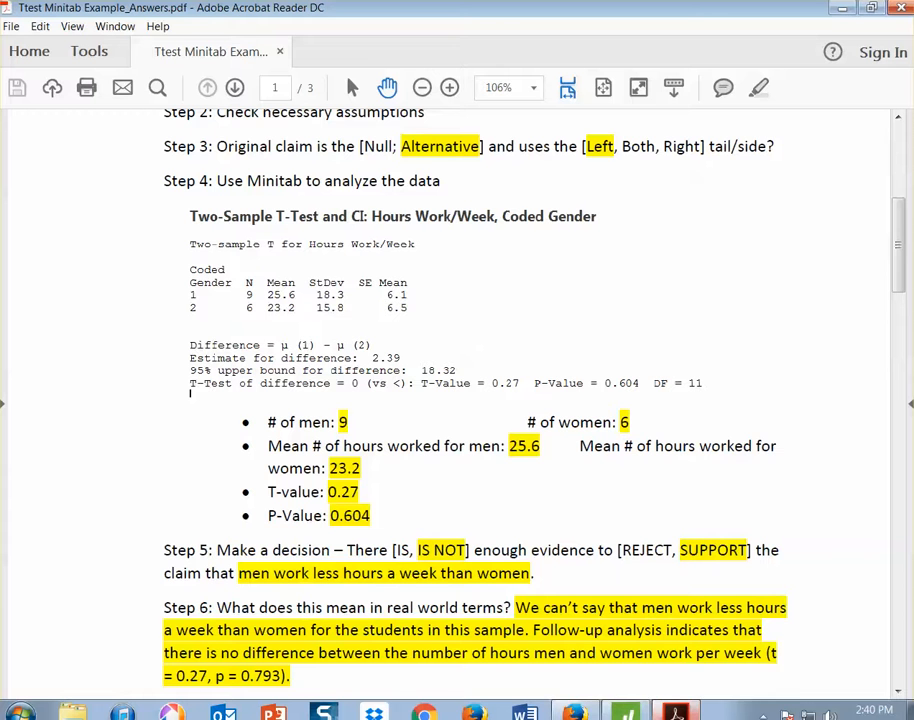
Switch to Minitab and rerun the 2-sample t-test by Coded Gender with the alternative hypothesis Difference ≠ hypothesized difference
mouse_move(676, 712)
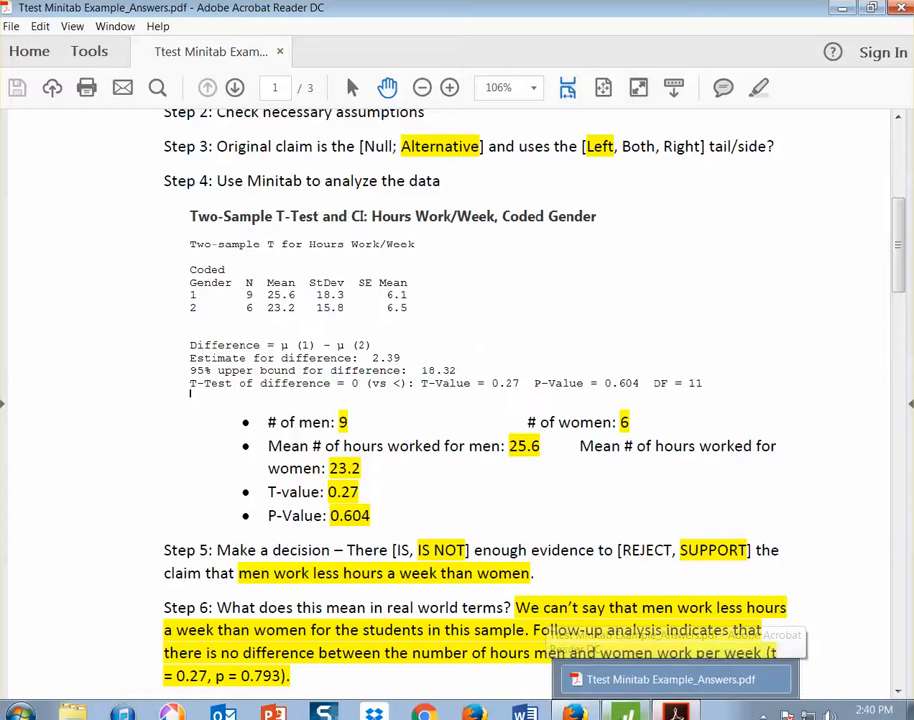
mouse_move(630, 714)
click(630, 714)
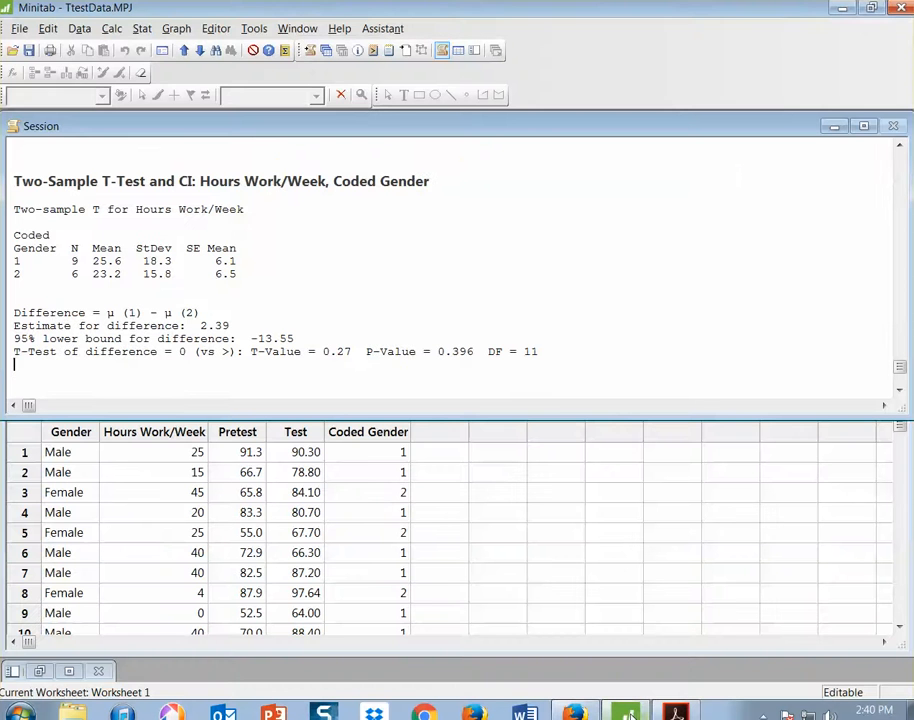
click(144, 29)
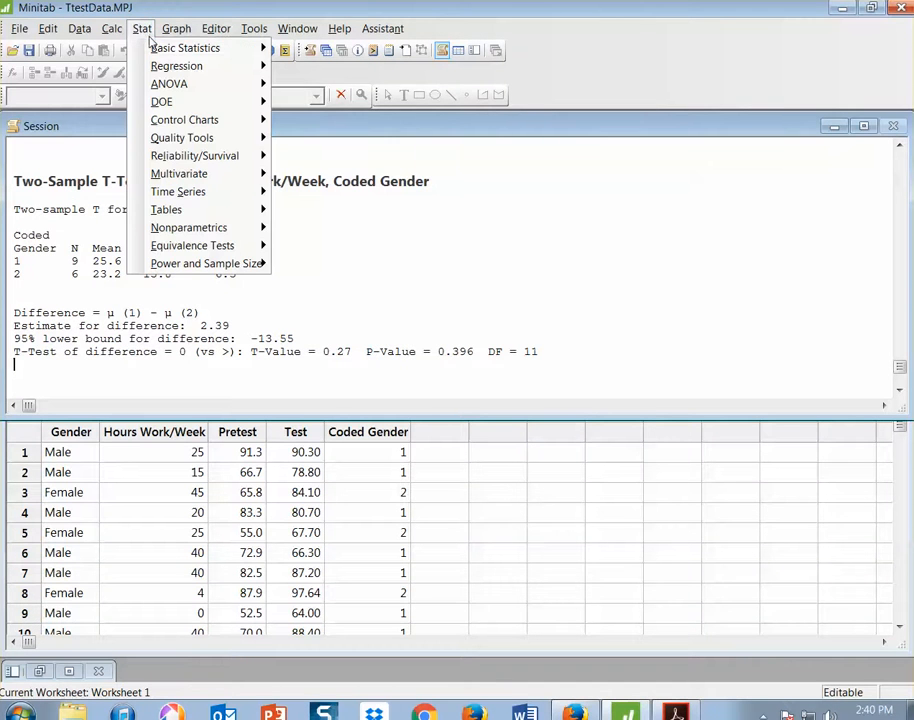
mouse_move(190, 48)
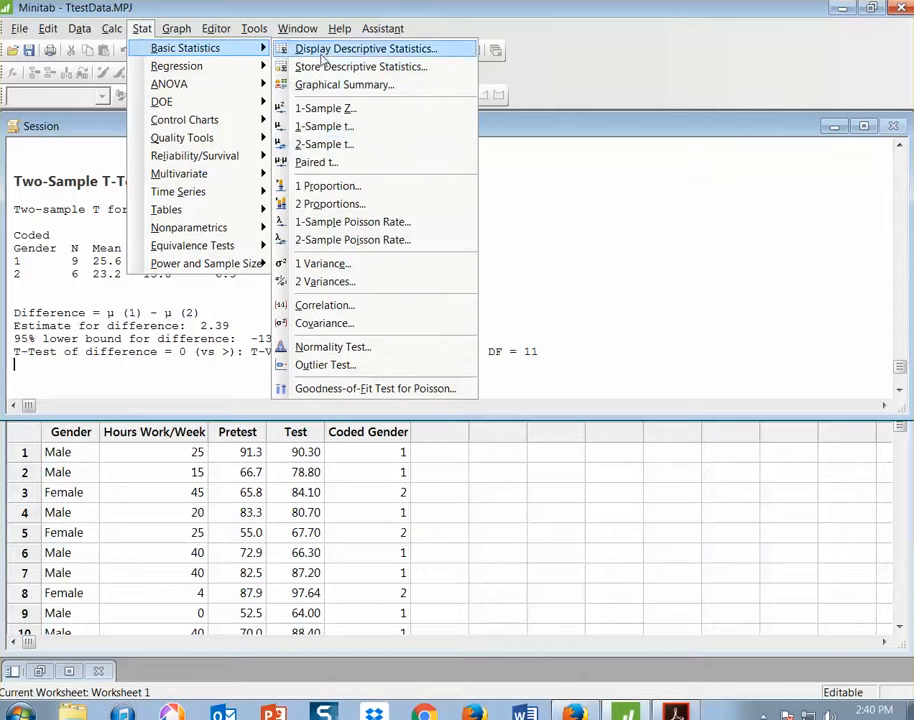
click(330, 145)
click(518, 414)
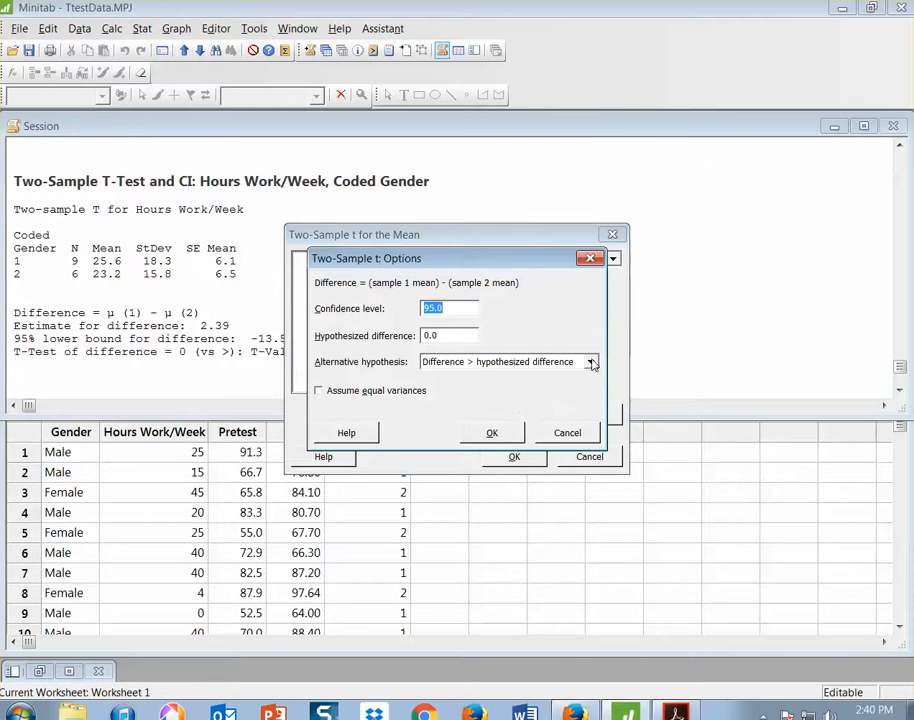
click(591, 364)
click(584, 384)
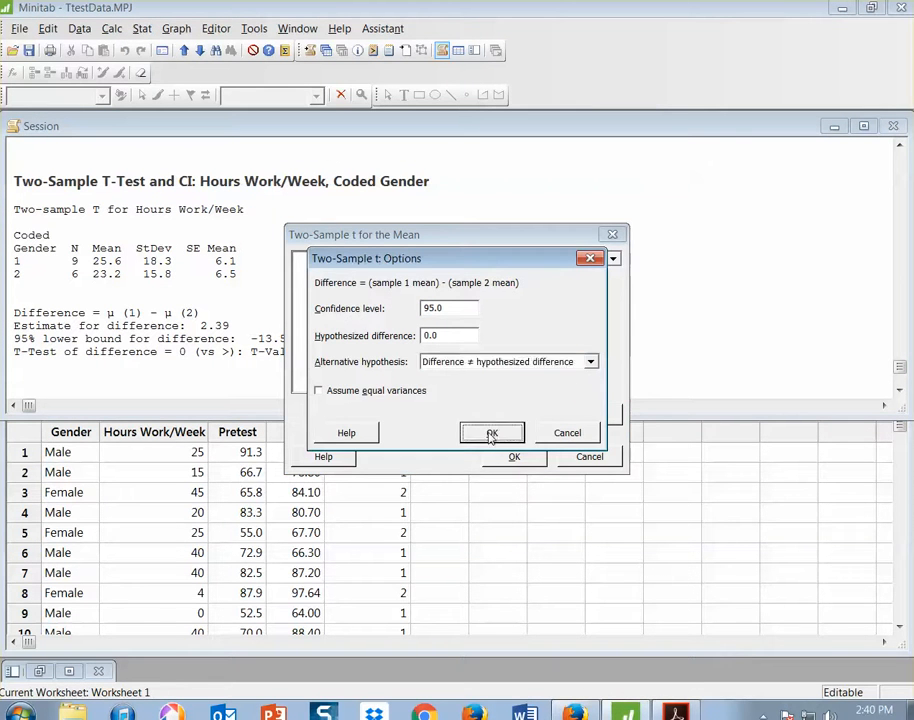
click(491, 434)
click(513, 457)
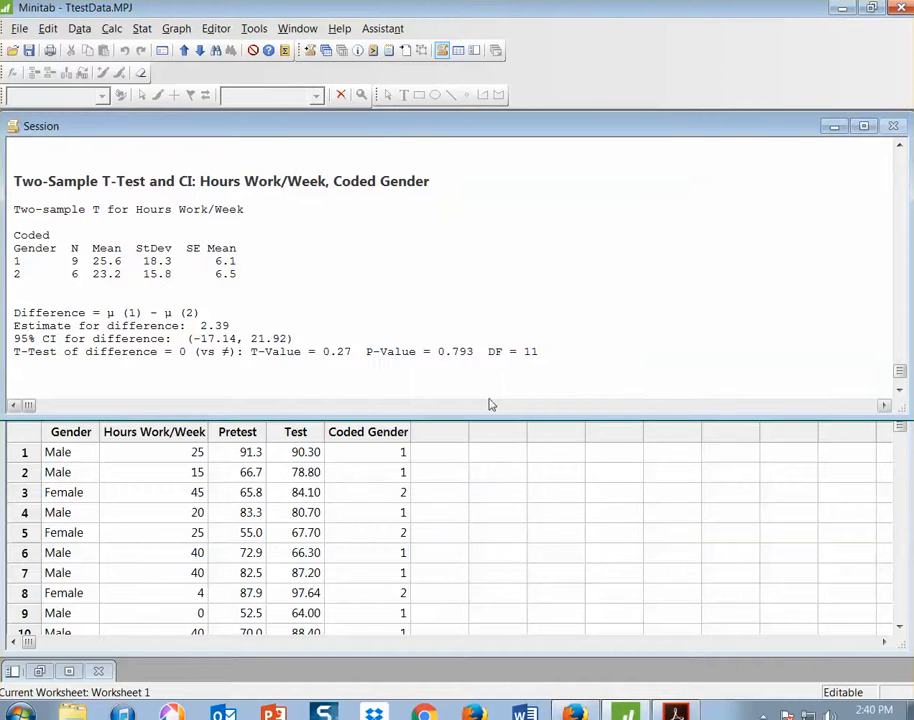
Examine the means, T-Value, P-Value and alternative of the two-sided t-test, and compare them with Claim 1's Step 6 in the Acrobat Reader answers PDF
drag(366, 352, 474, 356)
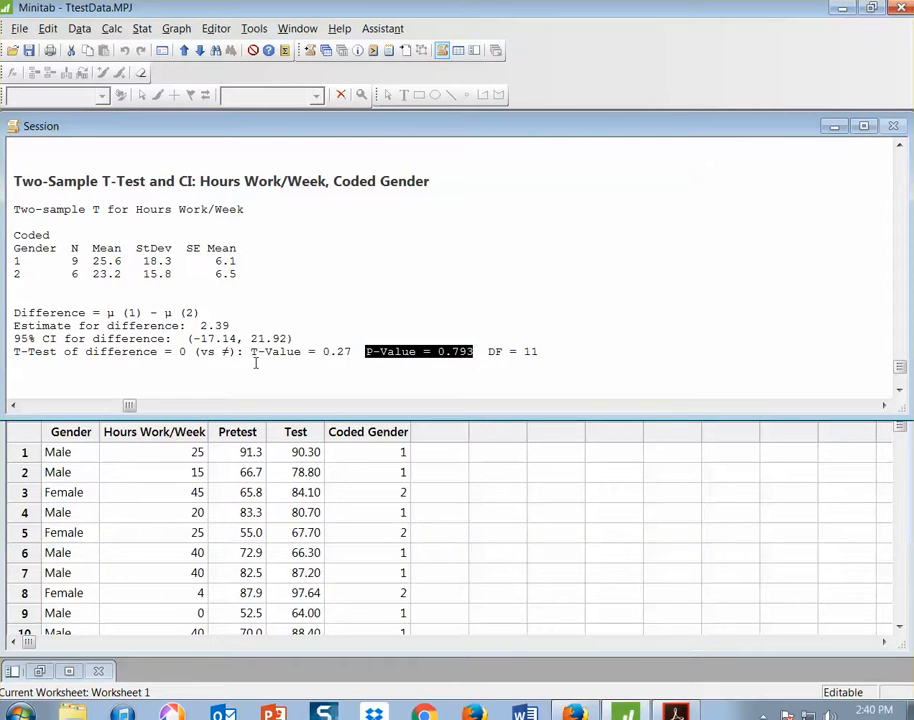
drag(245, 353, 581, 357)
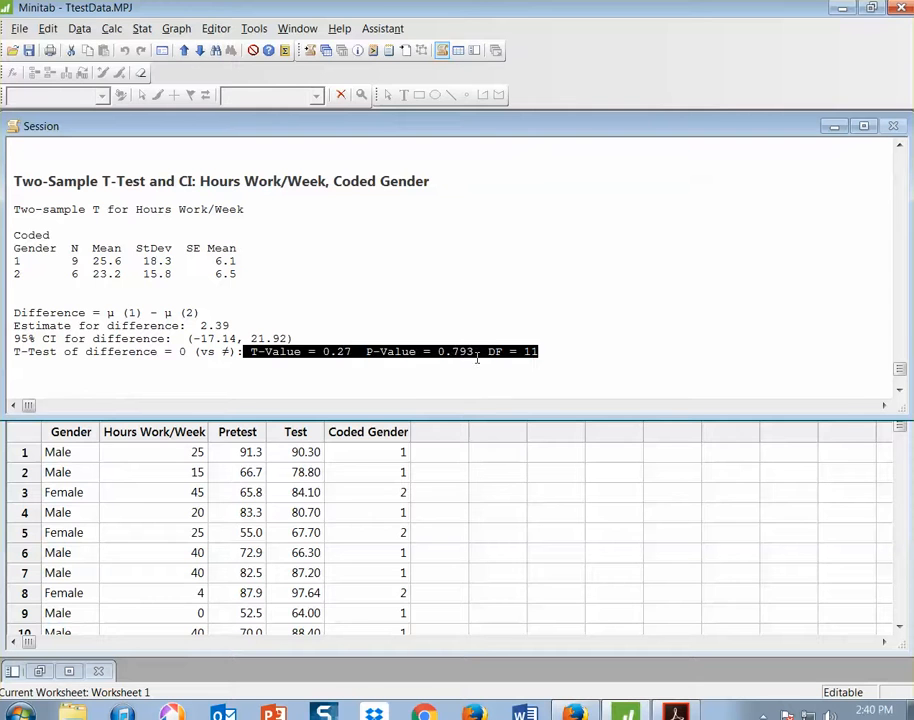
click(581, 357)
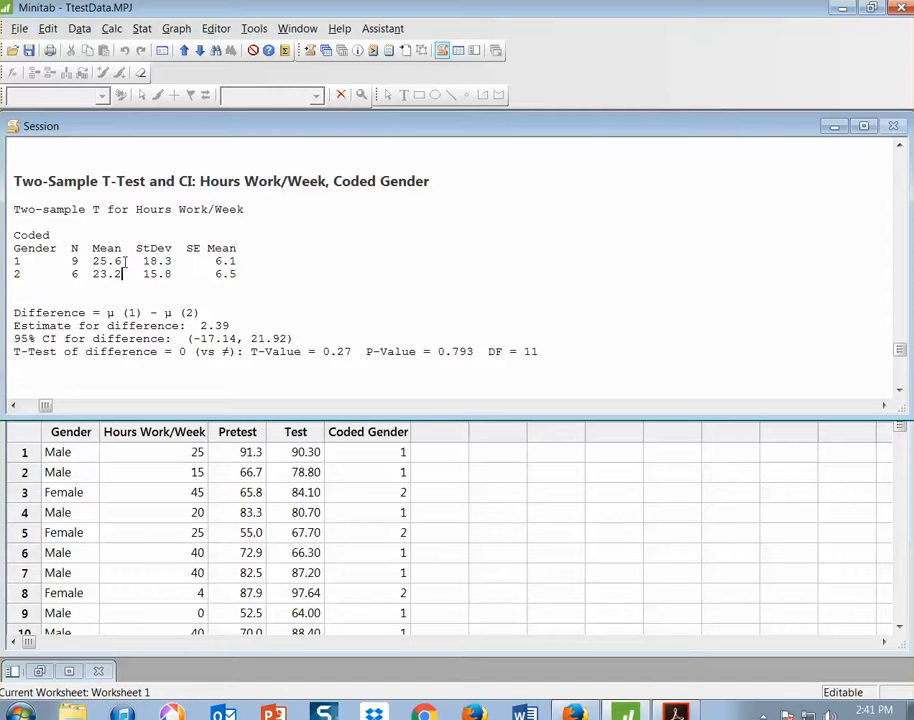
click(125, 262)
click(366, 351)
drag(367, 352, 460, 352)
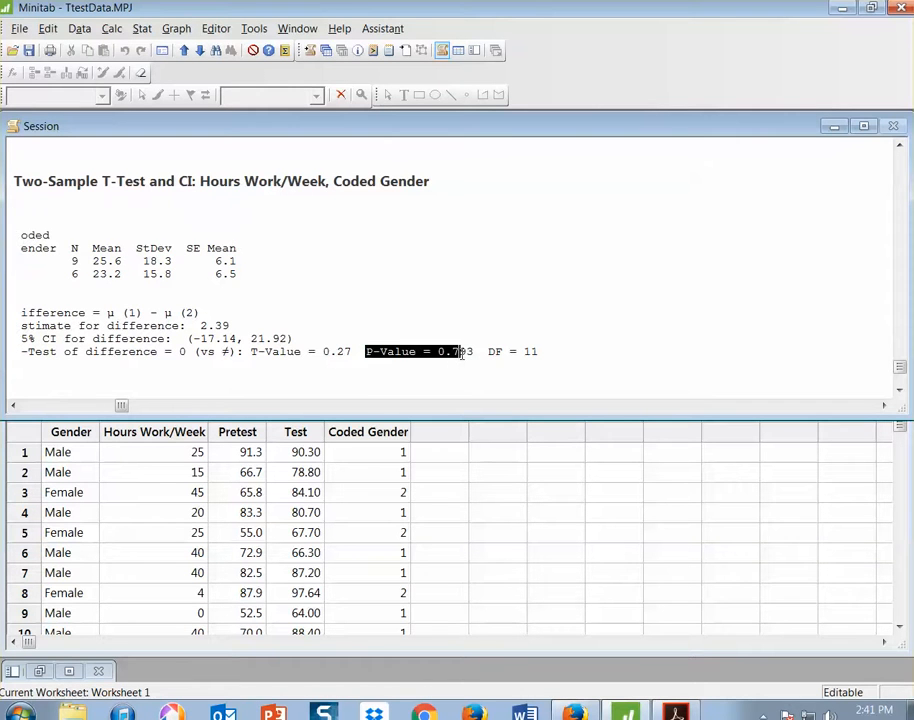
drag(196, 352, 231, 352)
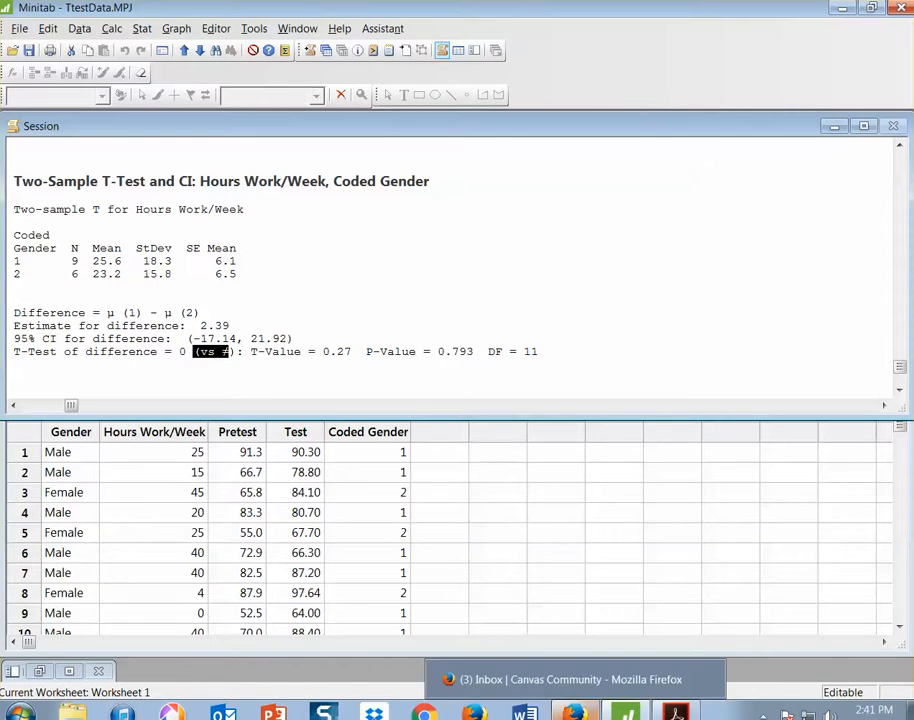
click(676, 713)
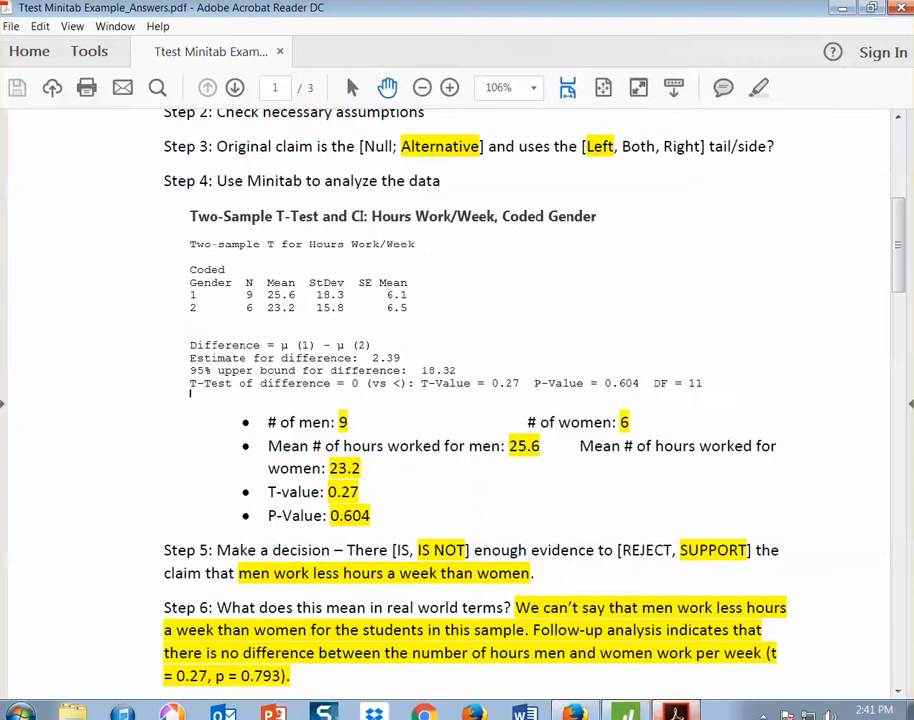
scroll(463, 590, down, 1)
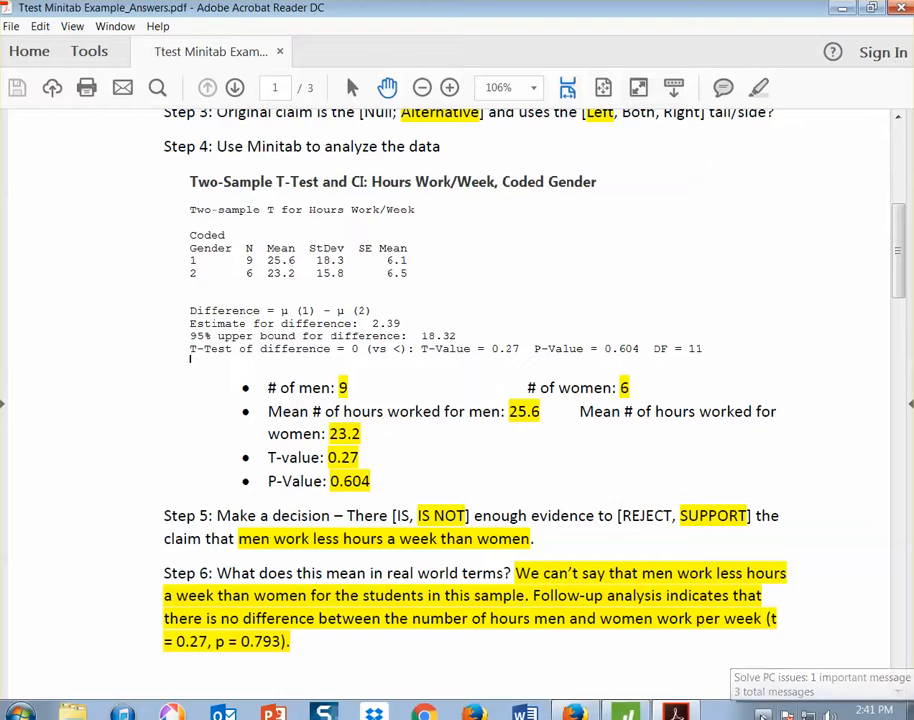
click(763, 714)
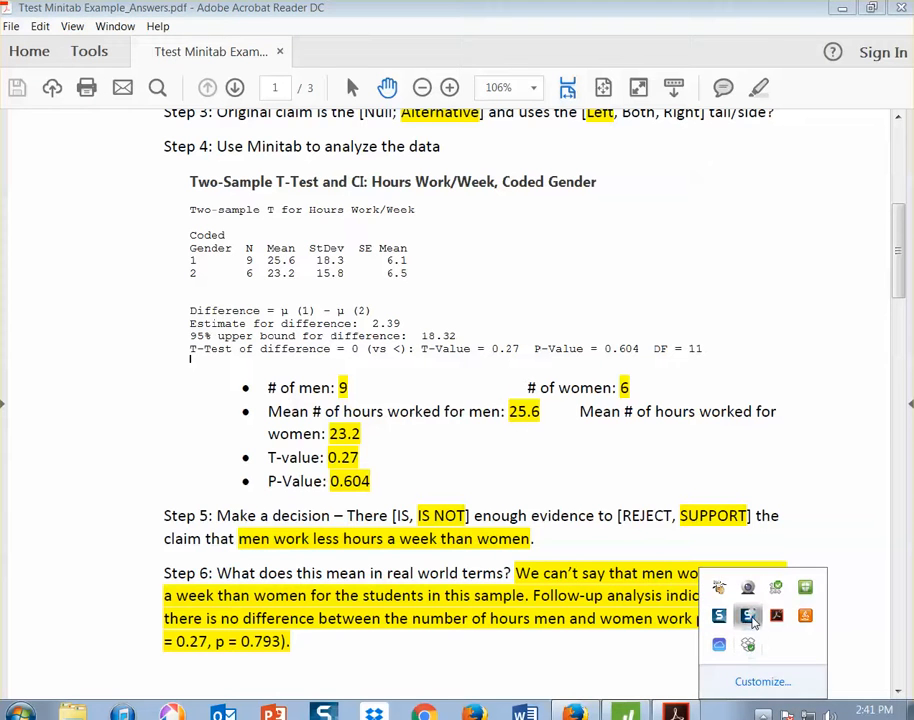
click(455, 656)
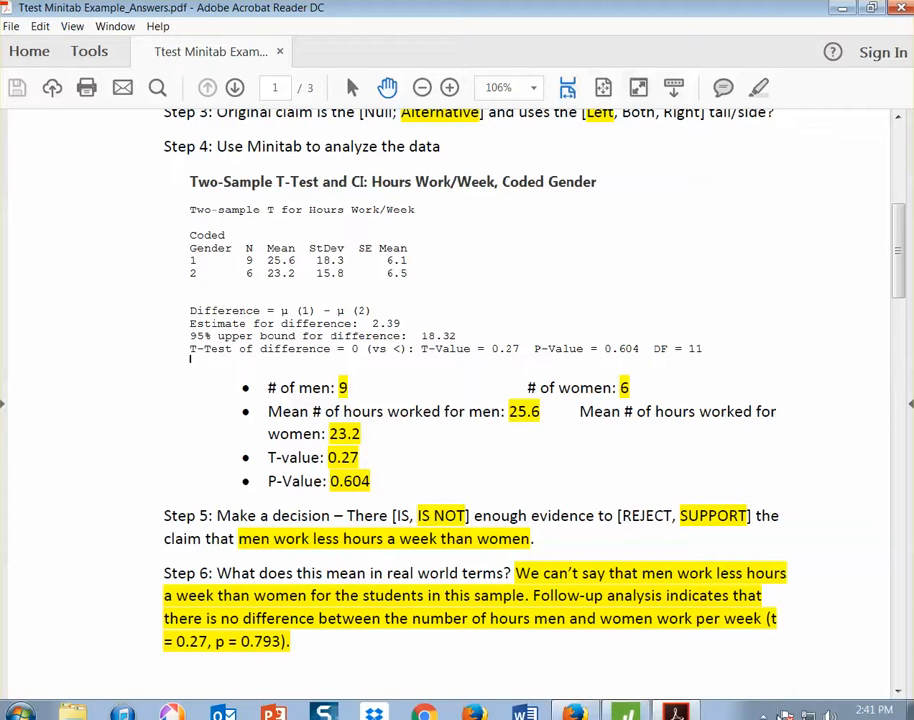
click(763, 714)
Go to Claim 2 in the answers PDF and review its paired t-test of pretest and test scores
scroll(352, 600, down, 10)
scroll(354, 581, down, 3)
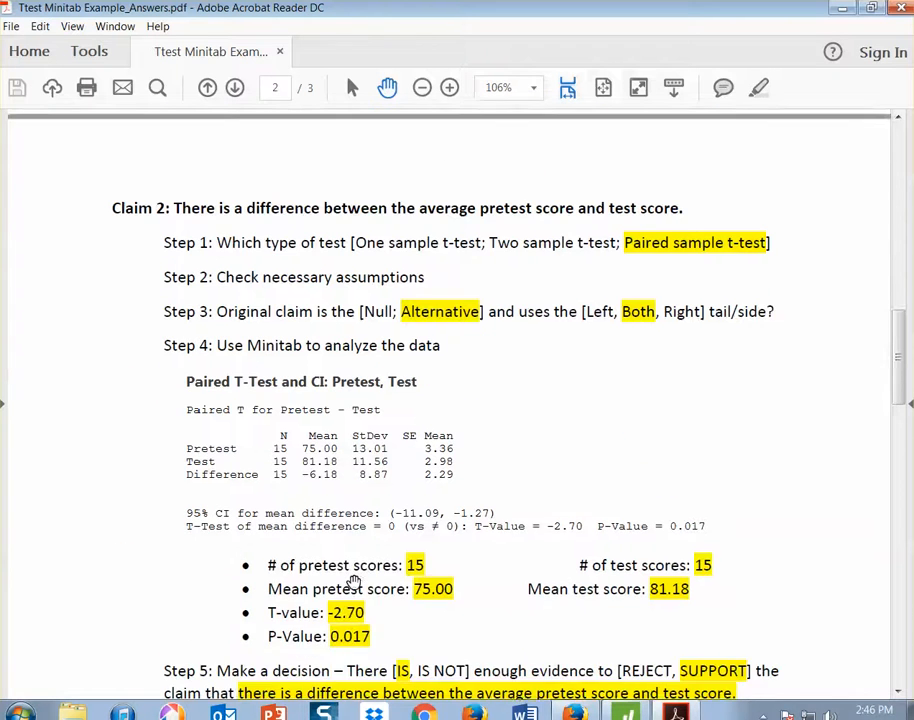
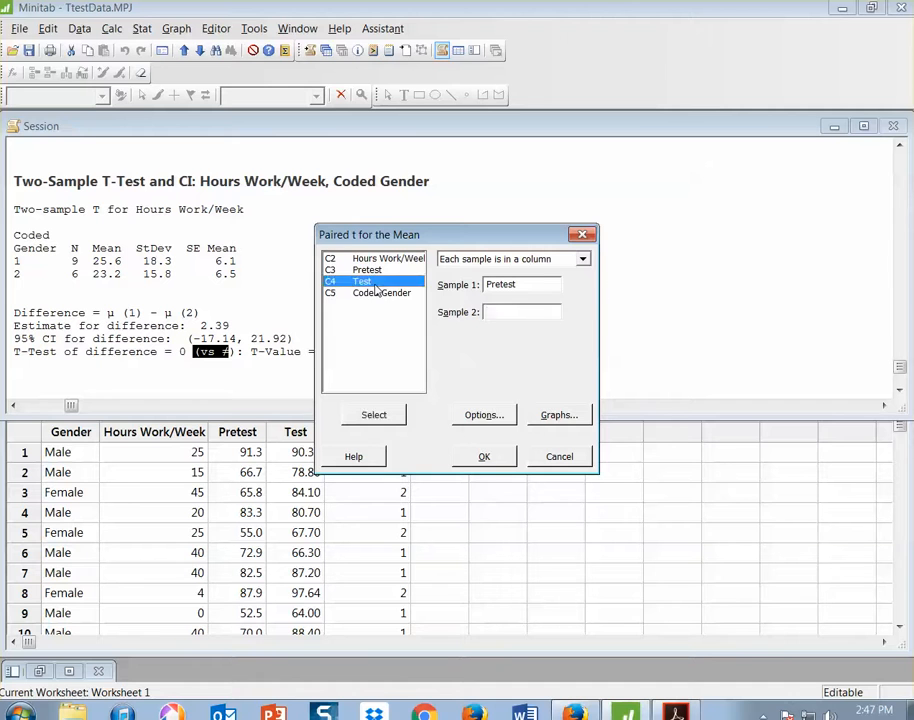
Run the paired t-test on Pretest and Test with Difference ≠ hypothesized difference, and switch to the Acrobat Reader answers PDF to compare the output
click(484, 416)
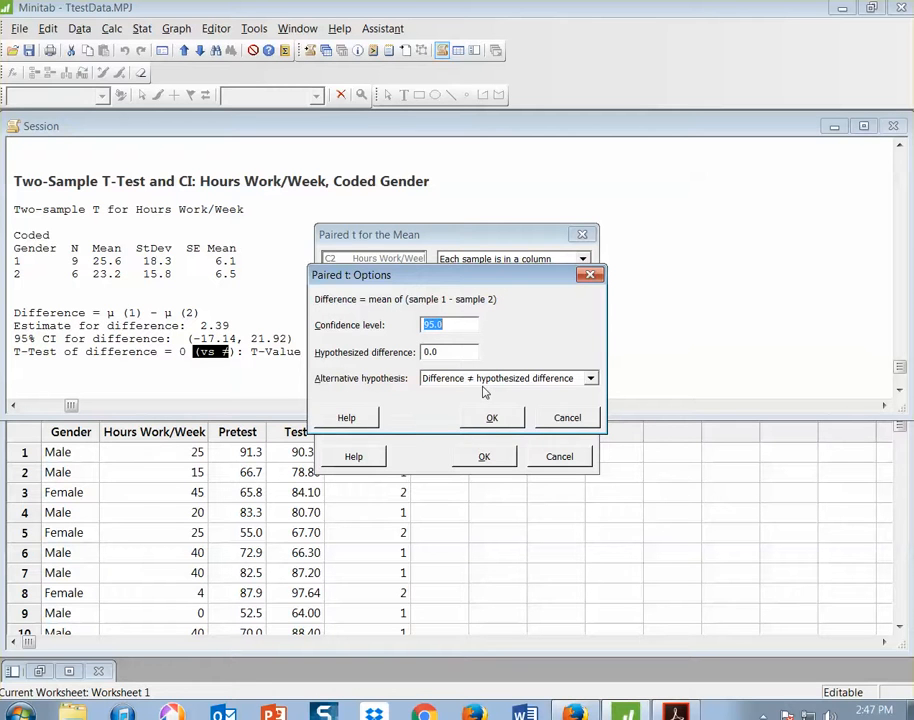
click(491, 417)
click(487, 457)
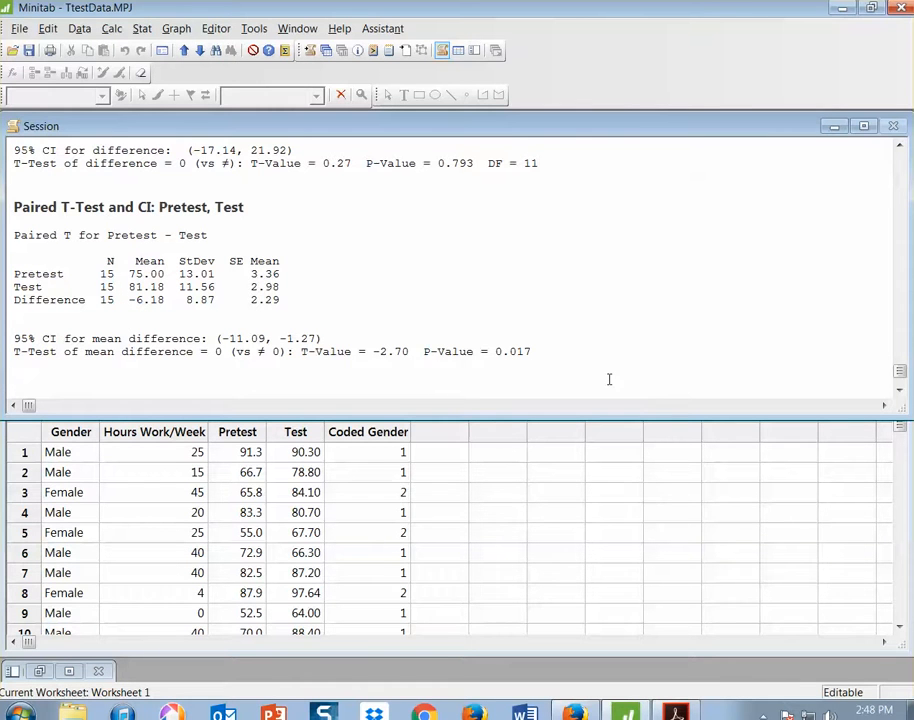
mouse_move(675, 712)
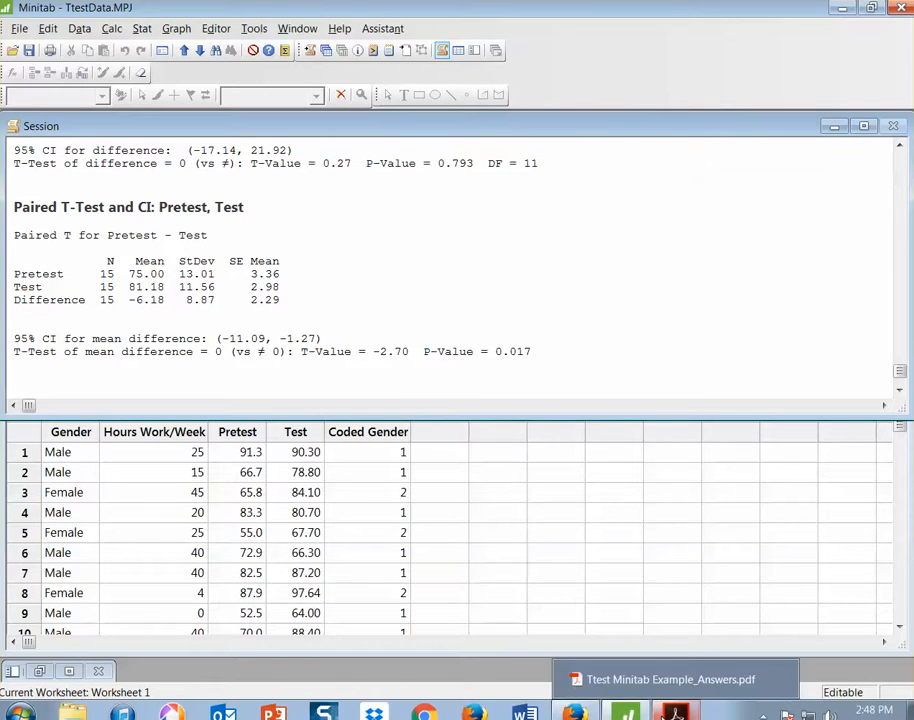
click(671, 679)
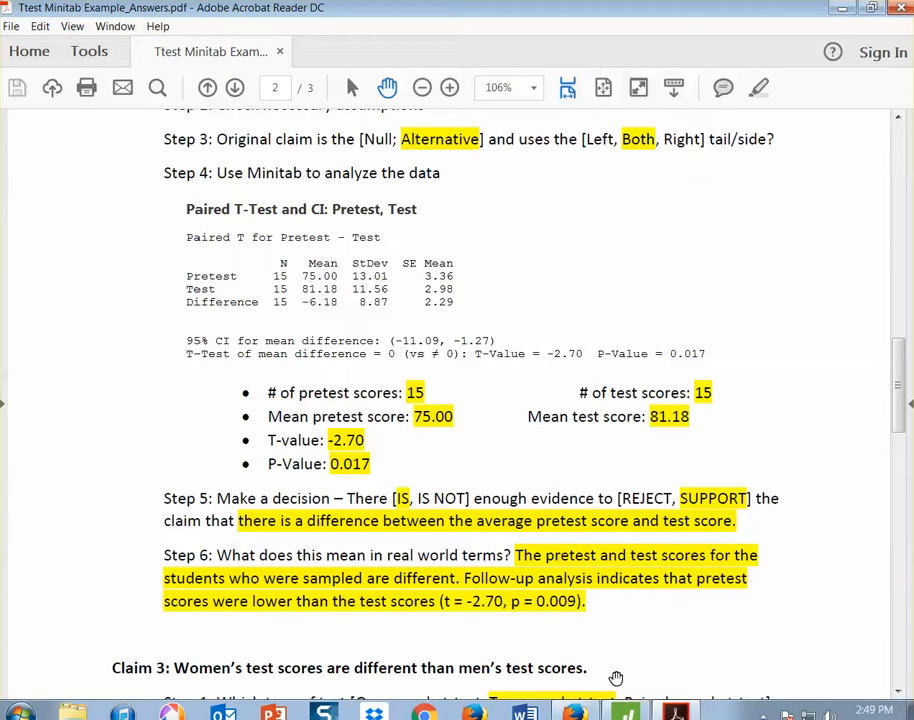
Switch to Minitab and rerun the paired t-test on Pretest and Test with the alternative hypothesis Difference < hypothesized difference
mouse_move(676, 712)
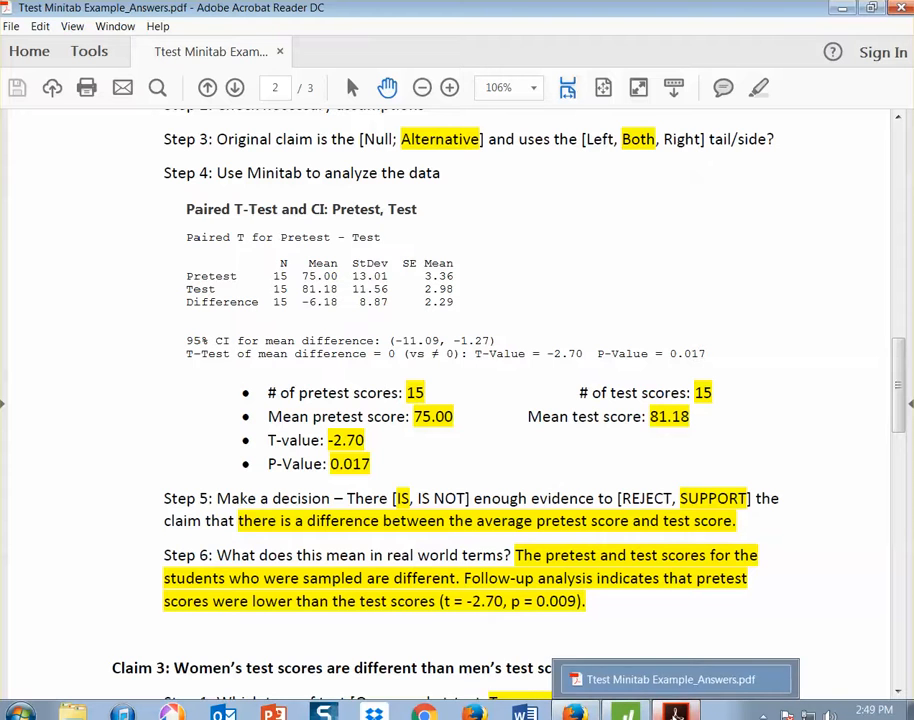
click(626, 712)
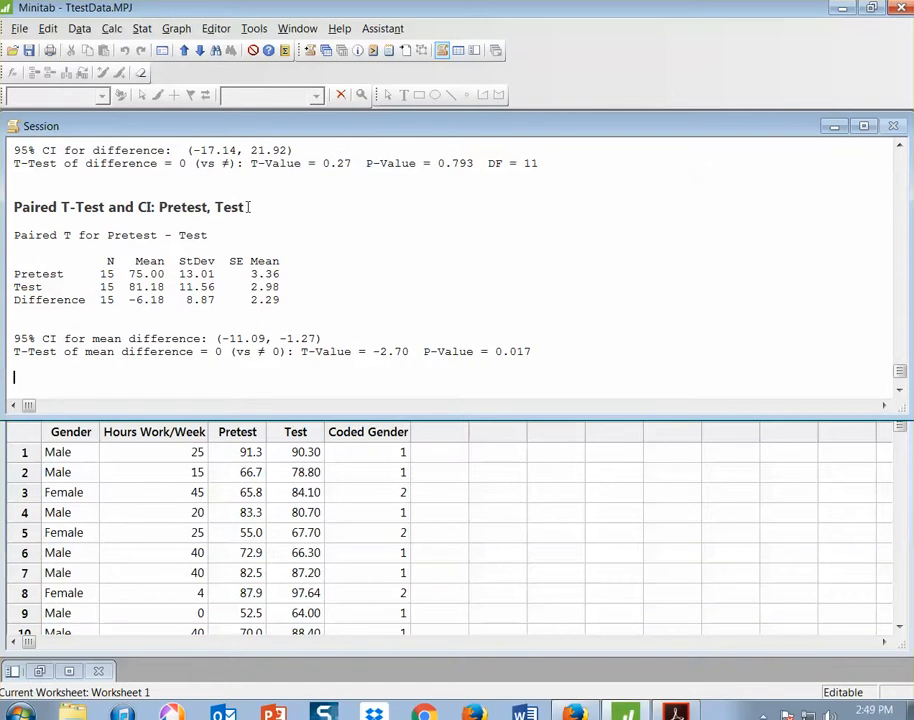
click(143, 29)
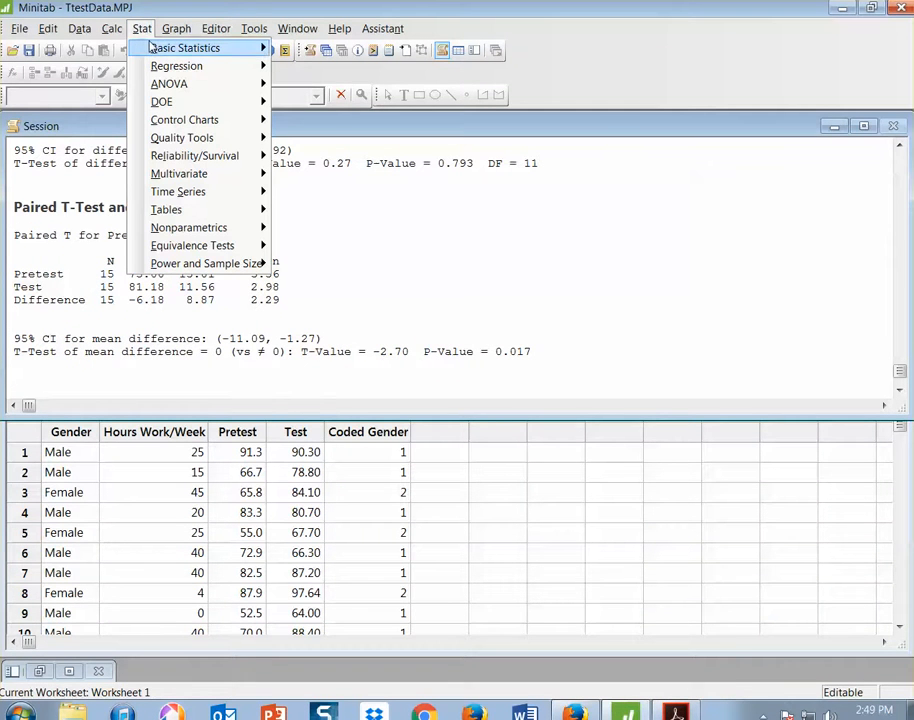
mouse_move(153, 48)
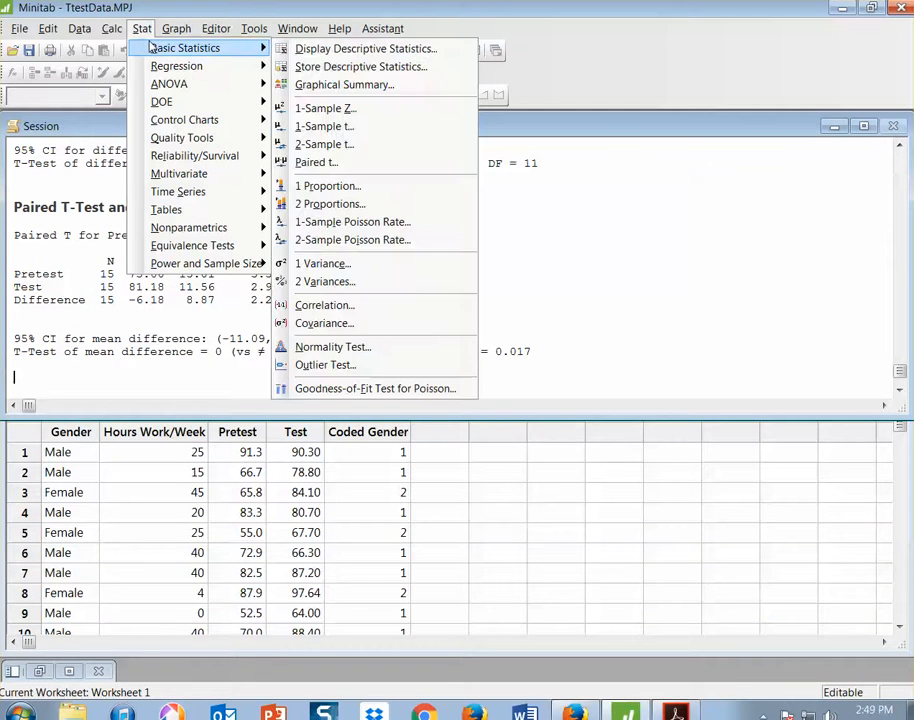
click(330, 163)
click(483, 415)
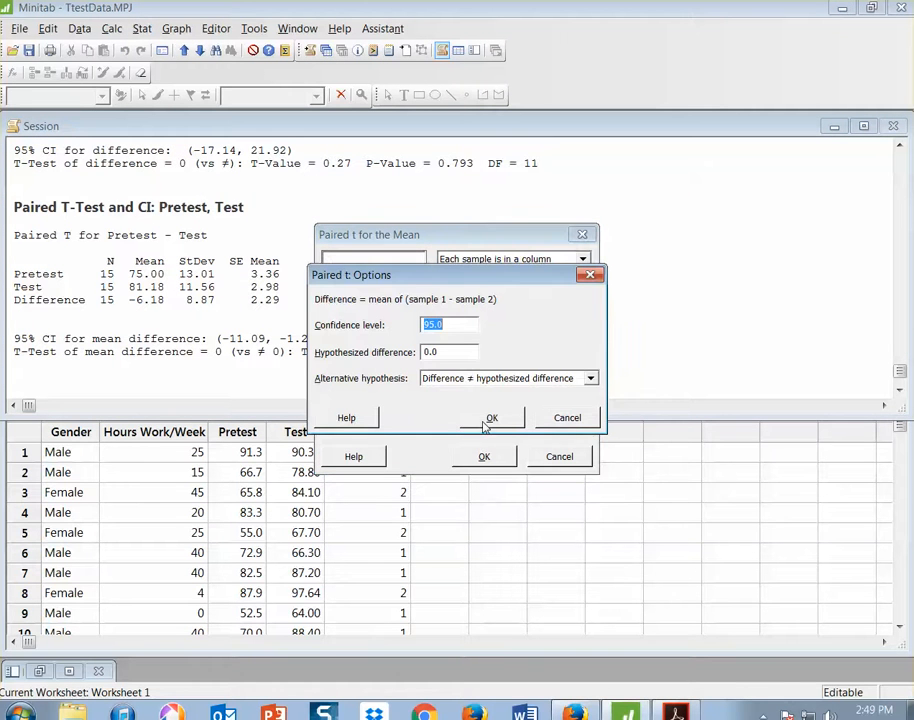
click(590, 378)
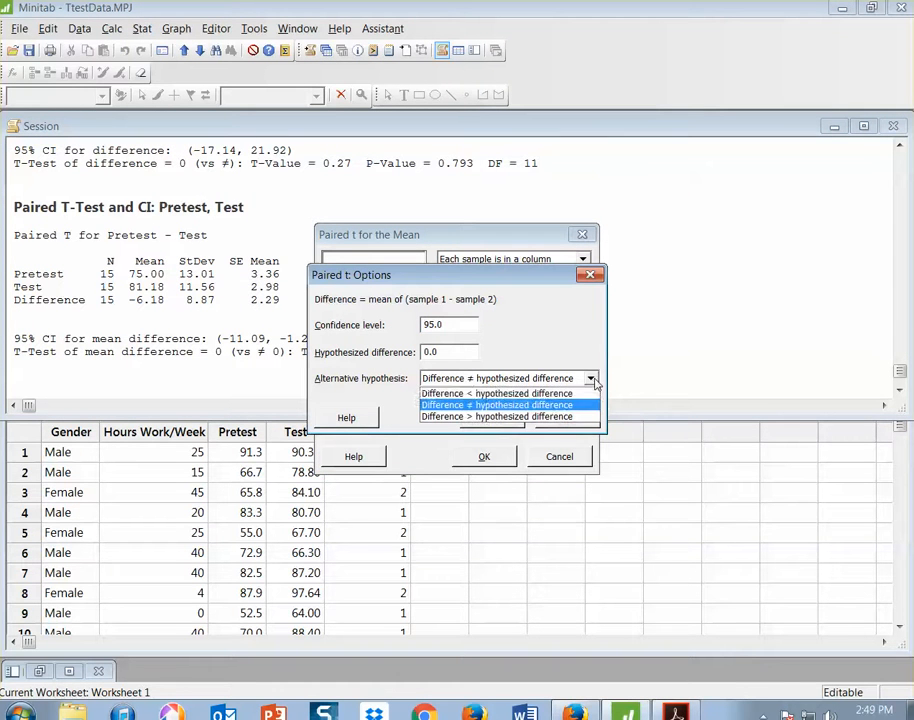
click(561, 393)
click(493, 420)
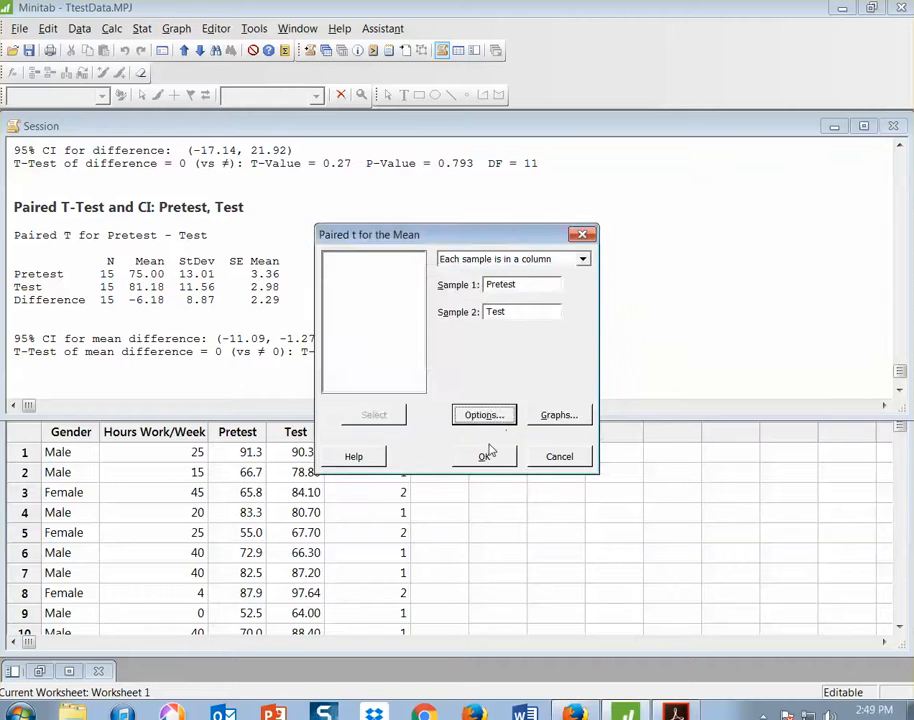
click(485, 456)
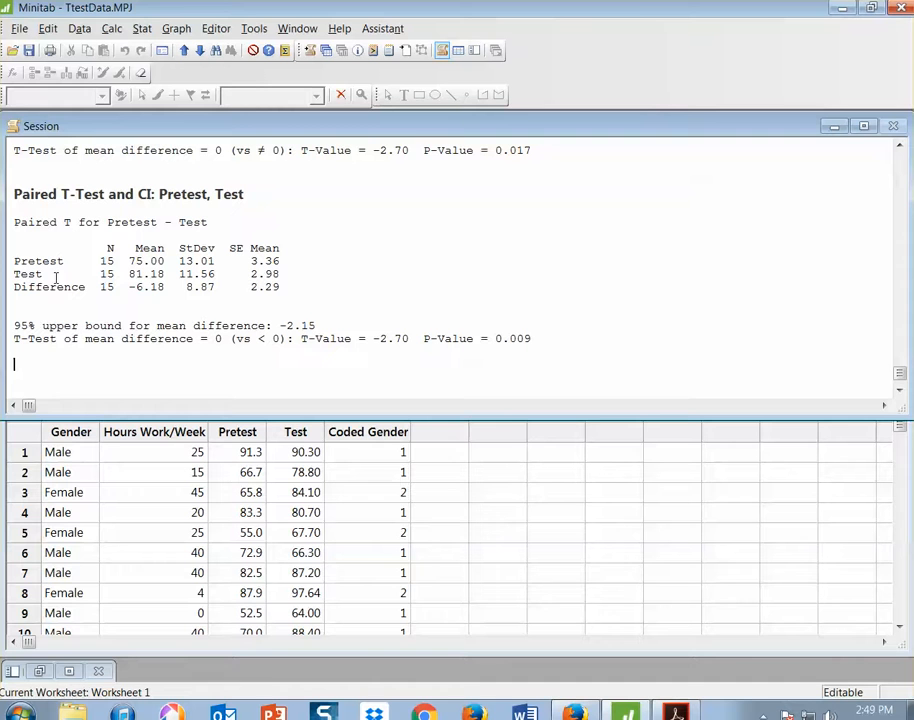
Examine the less-than paired t-test's subtraction order and P-Value, and compare them with Claim 2's Step 6 in the Acrobat Reader answers PDF
drag(108, 222, 218, 222)
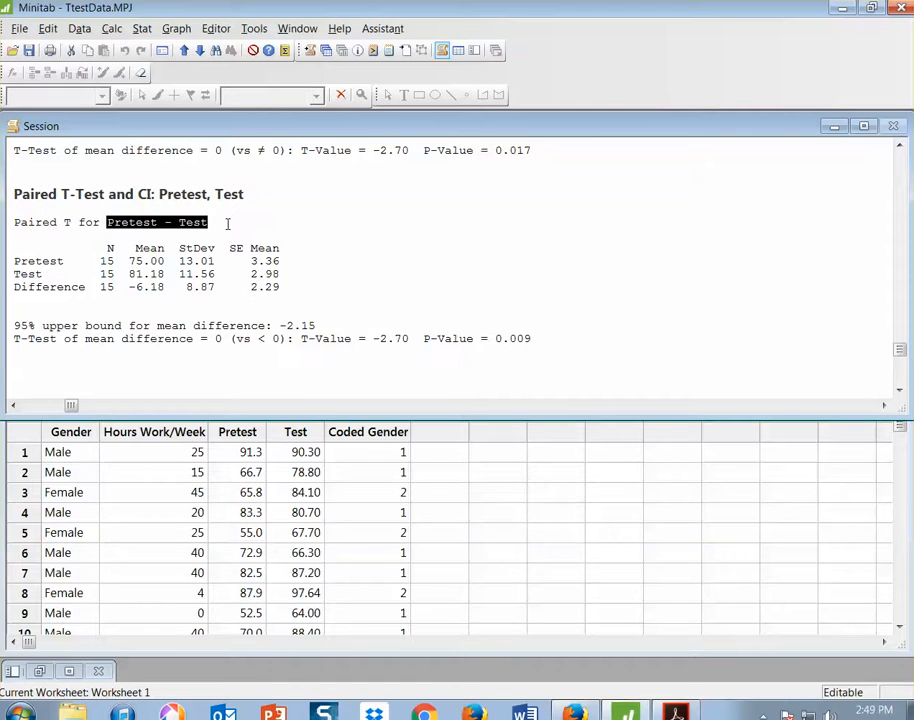
click(227, 224)
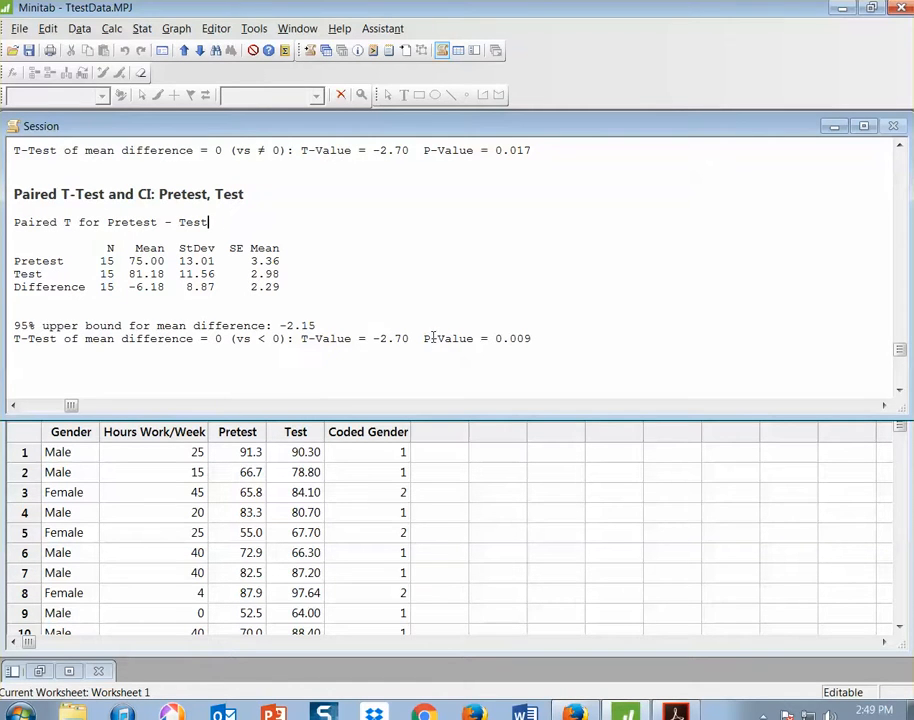
drag(424, 340, 530, 340)
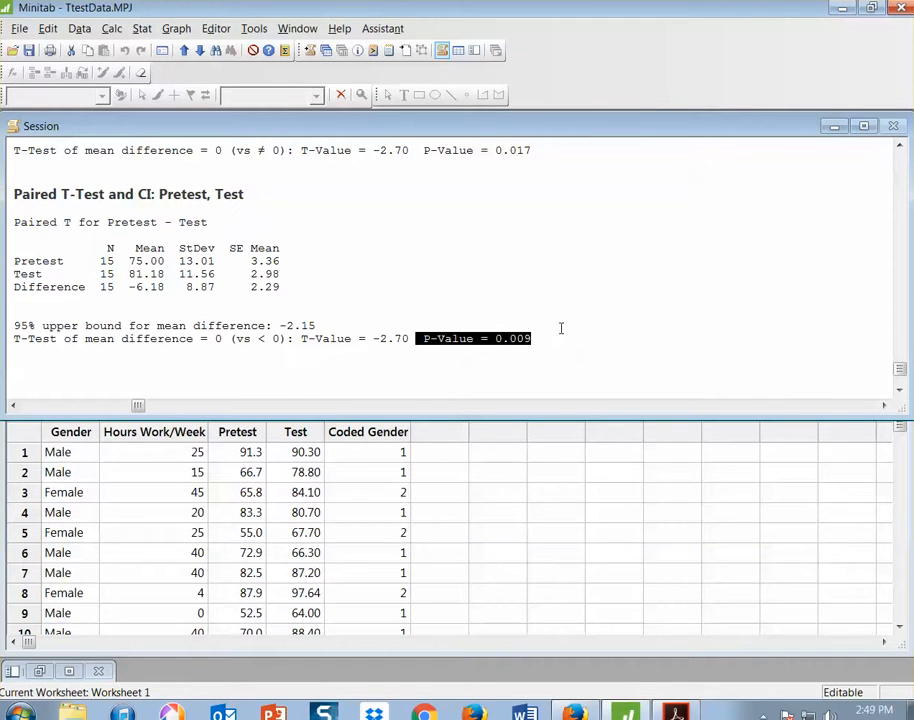
click(676, 712)
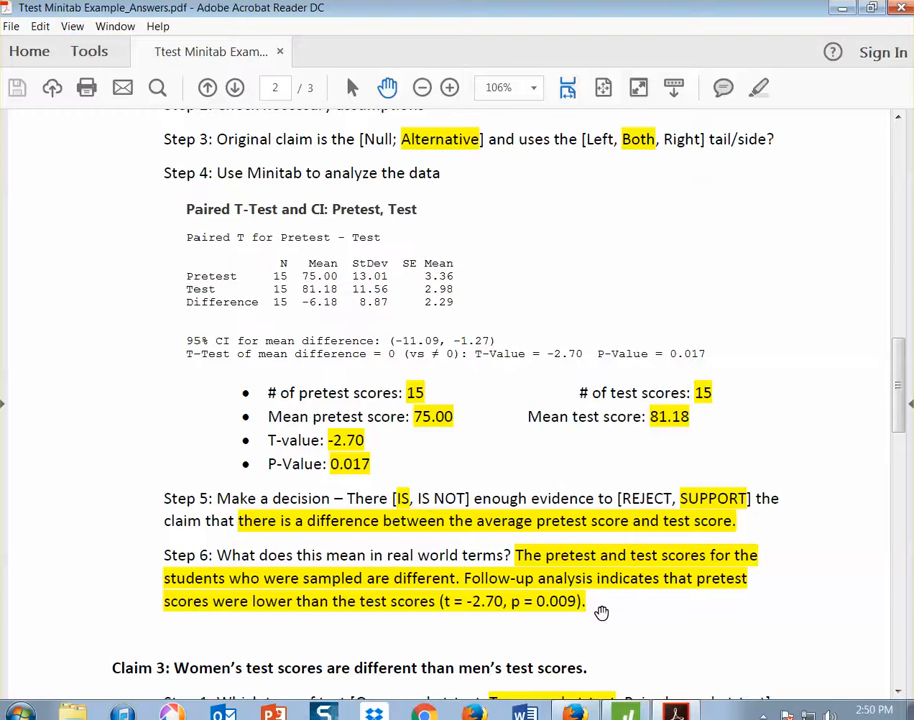
Go to Claim 3 in the answers PDF and review its two-sample t-test of women's and men's test scores
scroll(601, 612, down, 10)
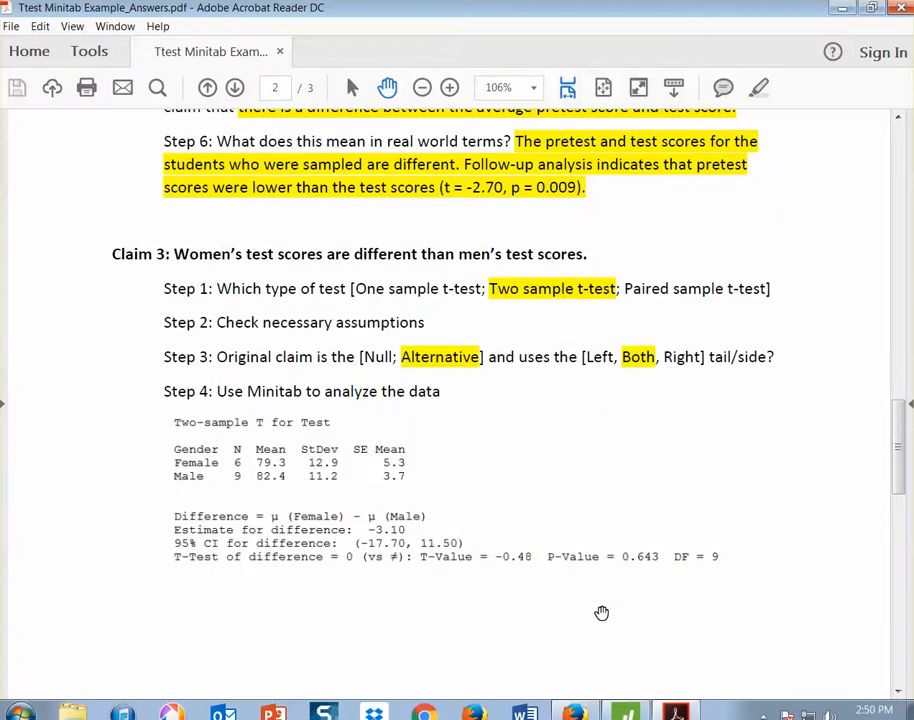
scroll(601, 612, down, 1)
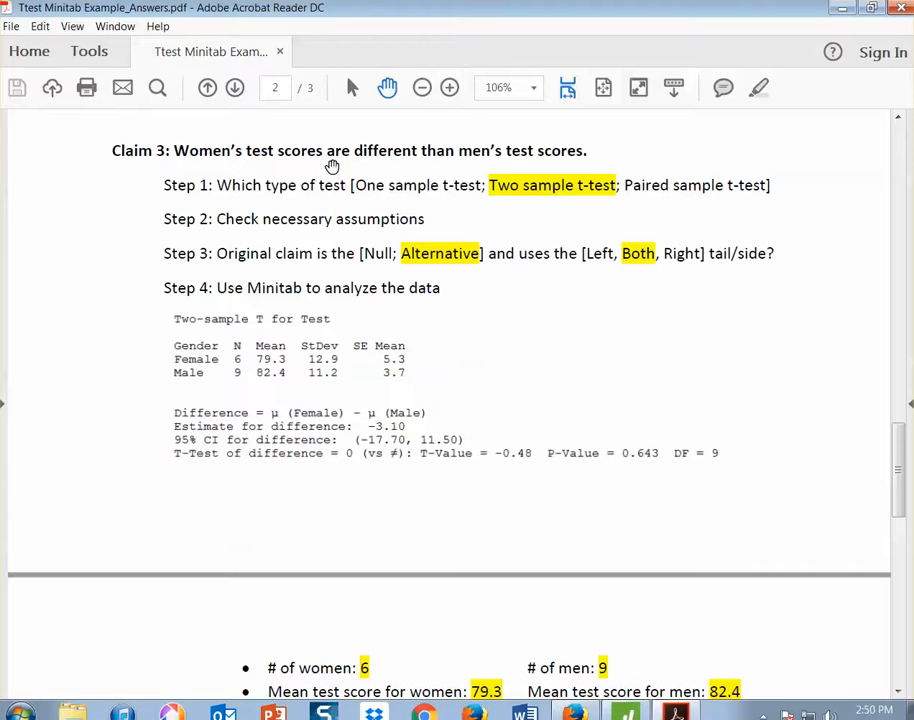